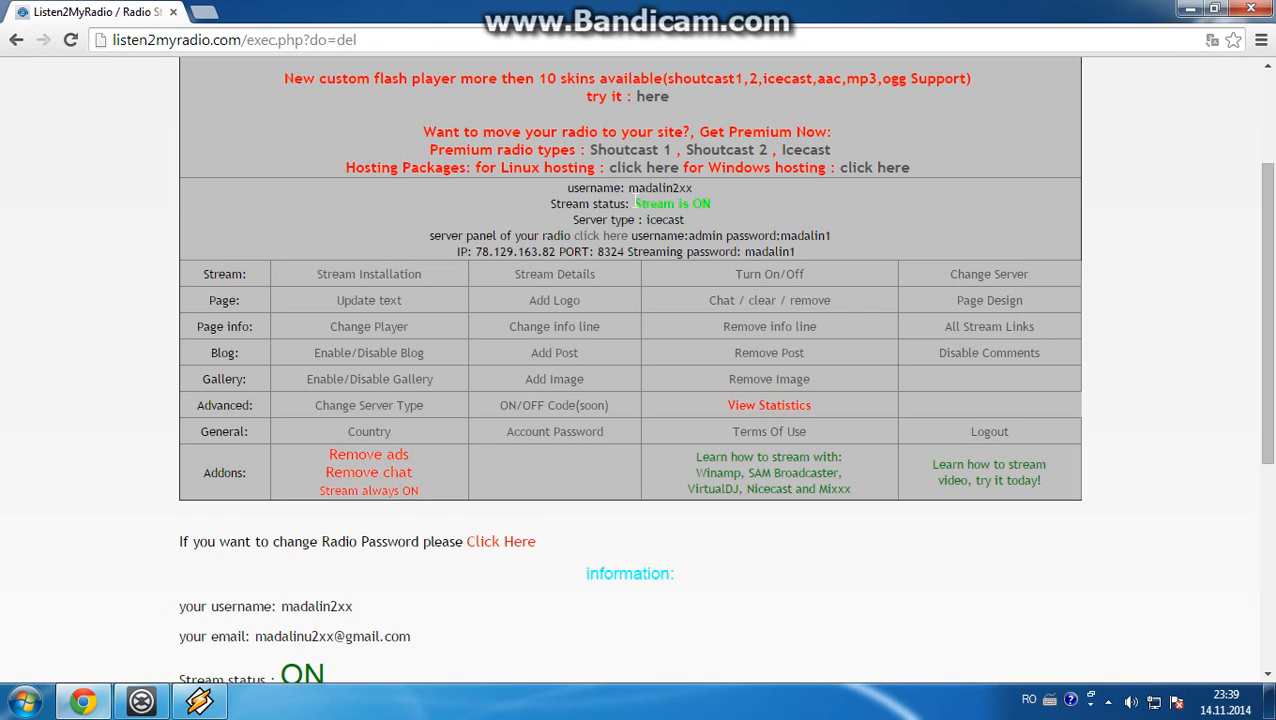
- Review the account's stream summary and open the server type options to check the icecast2 choice
{"action": "left_click_drag", "start_coordinate": [550, 190], "coordinate": [1070, 248]}
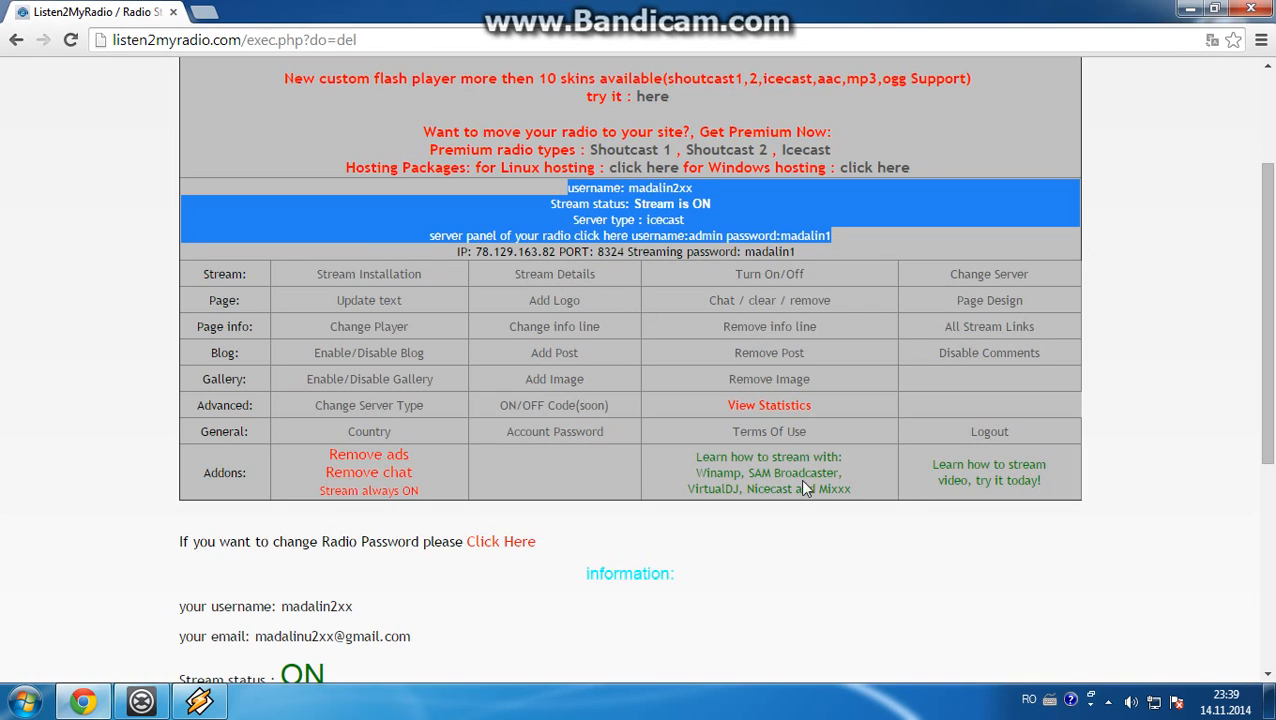
{"action": "left_click", "coordinate": [876, 228]}
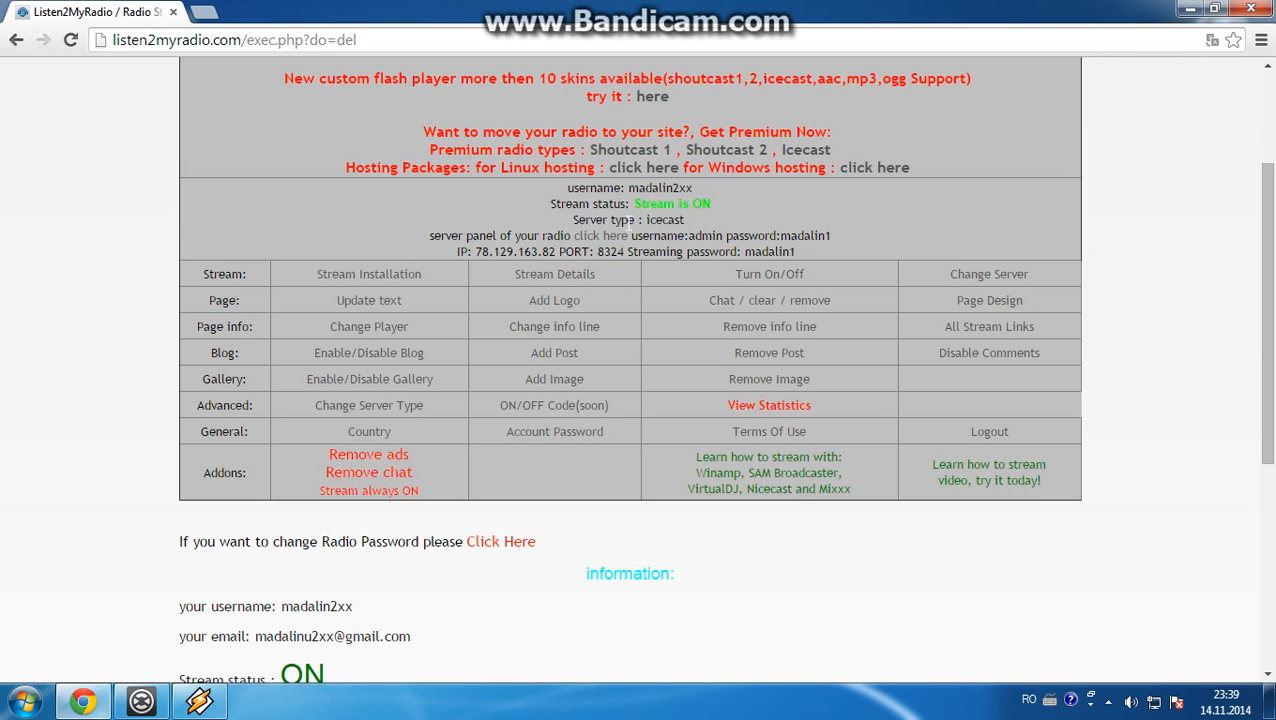
{"action": "left_click", "coordinate": [371, 405]}
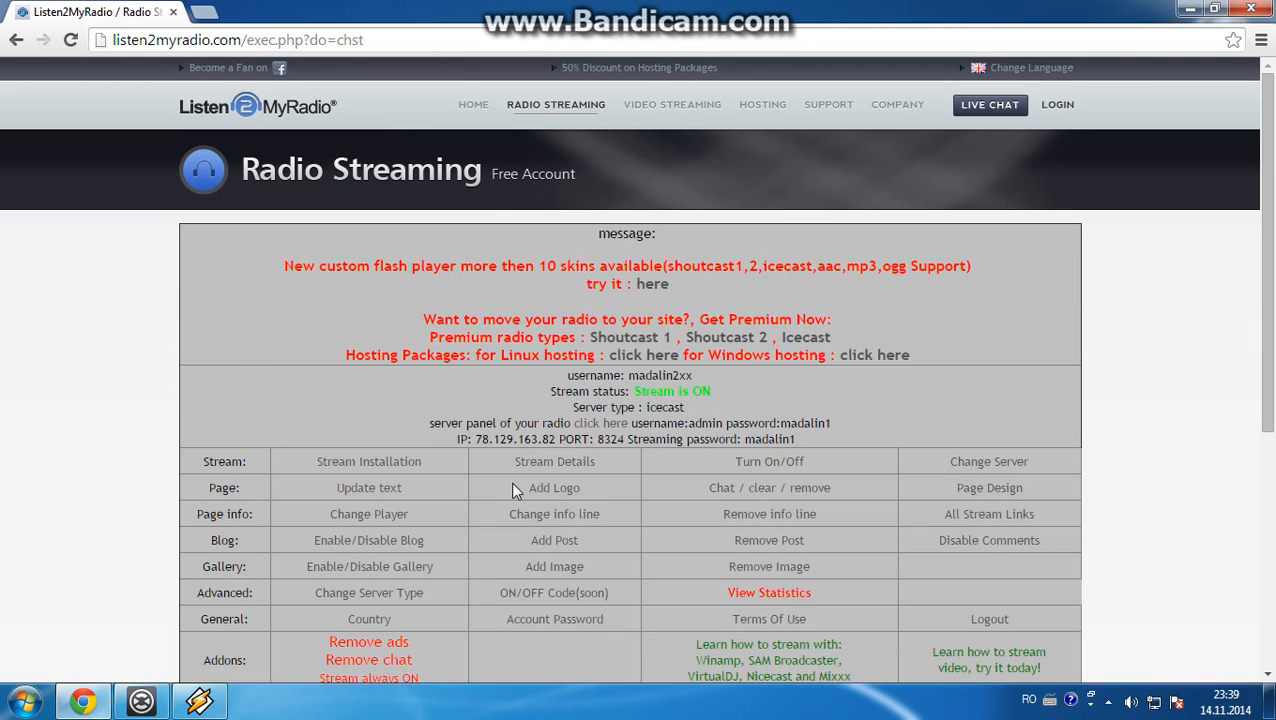
{"action": "scroll", "coordinate": [510, 481], "scroll_direction": "down", "scroll_amount": 4}
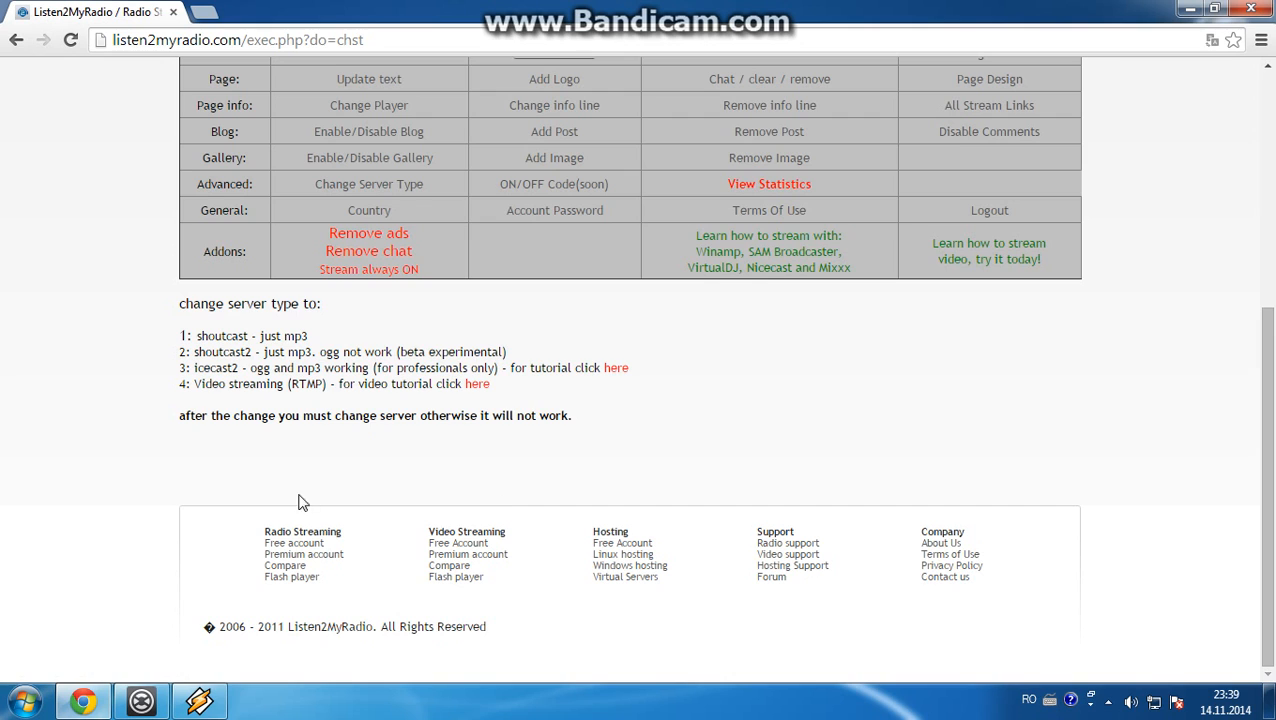
{"action": "left_click", "coordinate": [218, 377]}
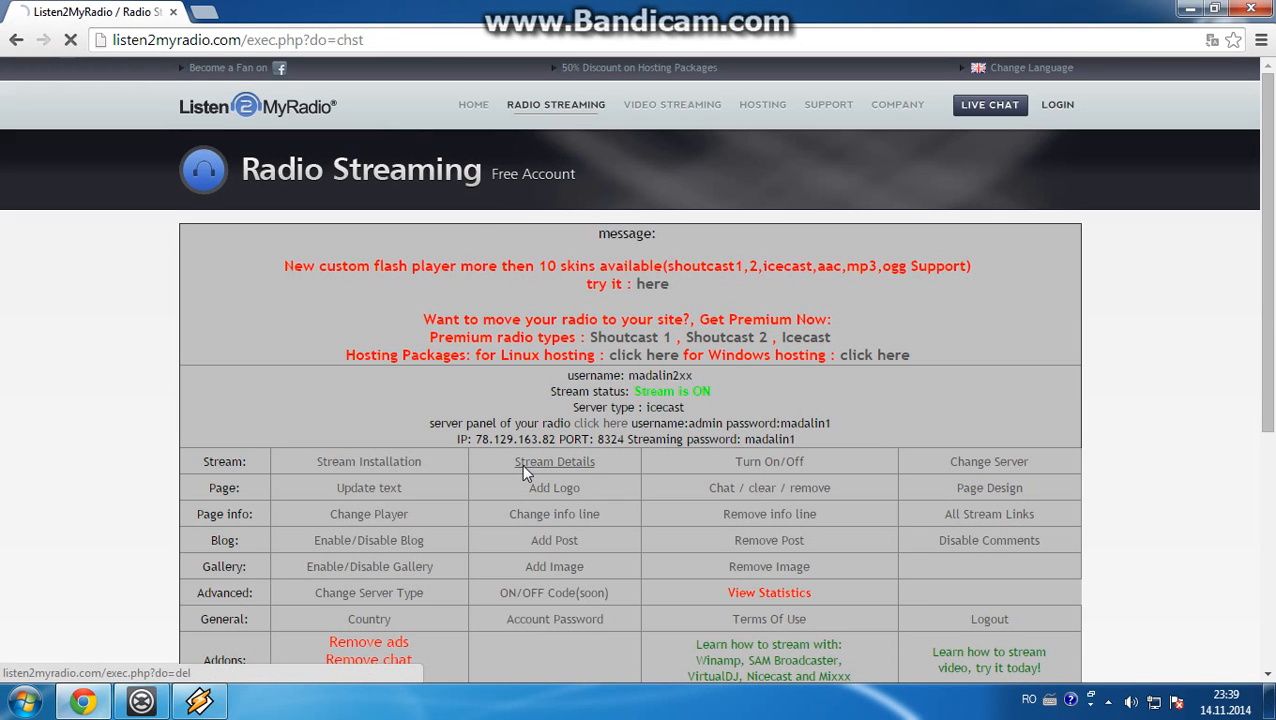
- Open the stream details and examine the server type, server panel password and address to broadcast
{"action": "left_click", "coordinate": [521, 464]}
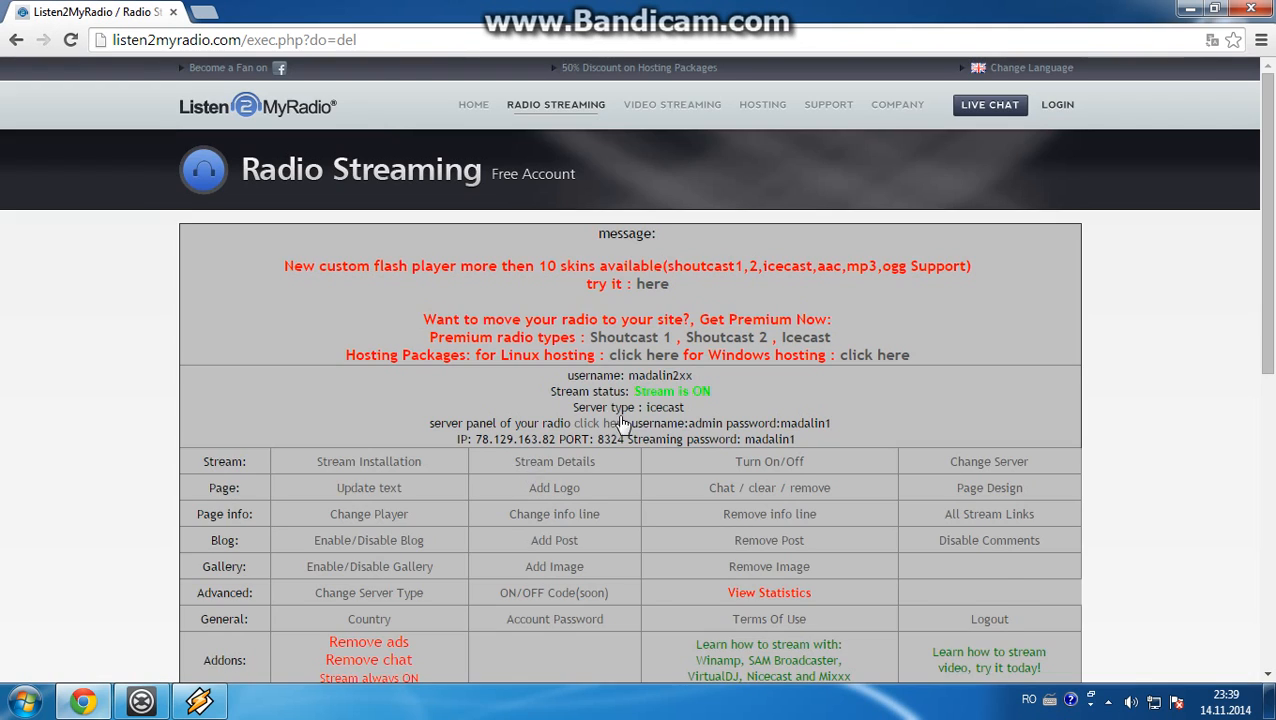
{"action": "scroll", "coordinate": [699, 330], "scroll_direction": "down", "scroll_amount": 1}
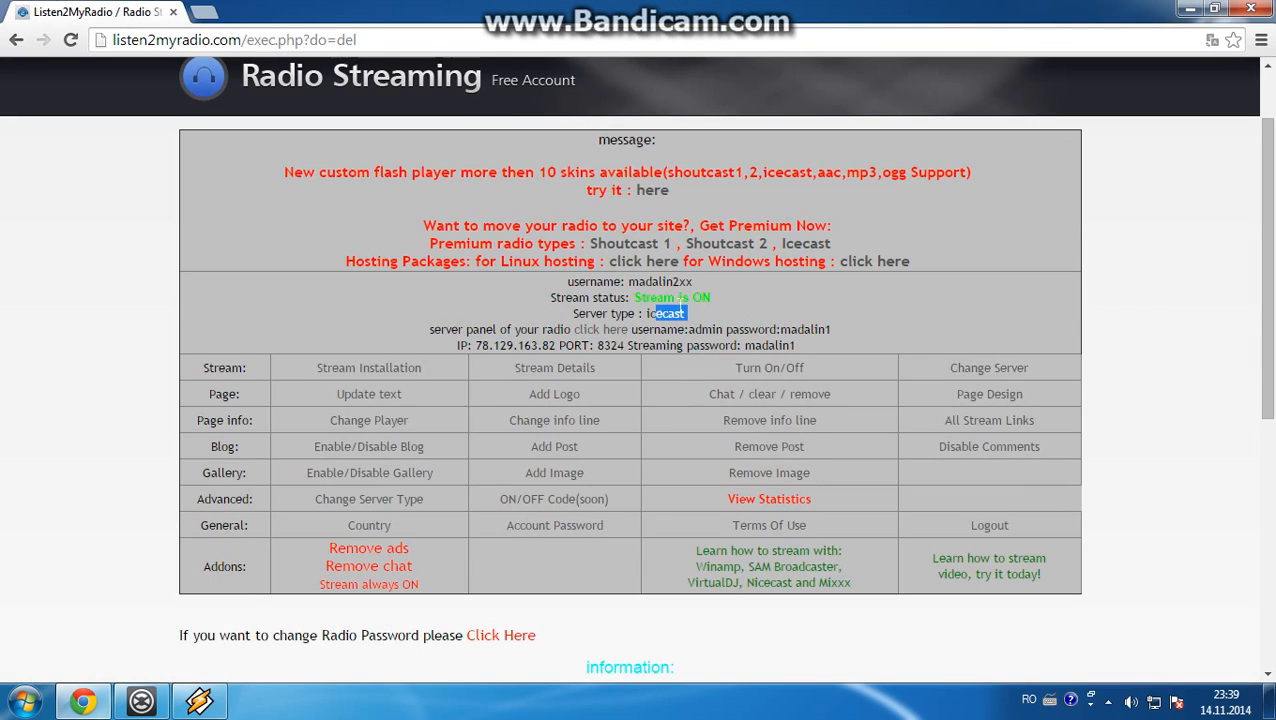
{"action": "scroll", "coordinate": [690, 335], "scroll_direction": "down", "scroll_amount": 3}
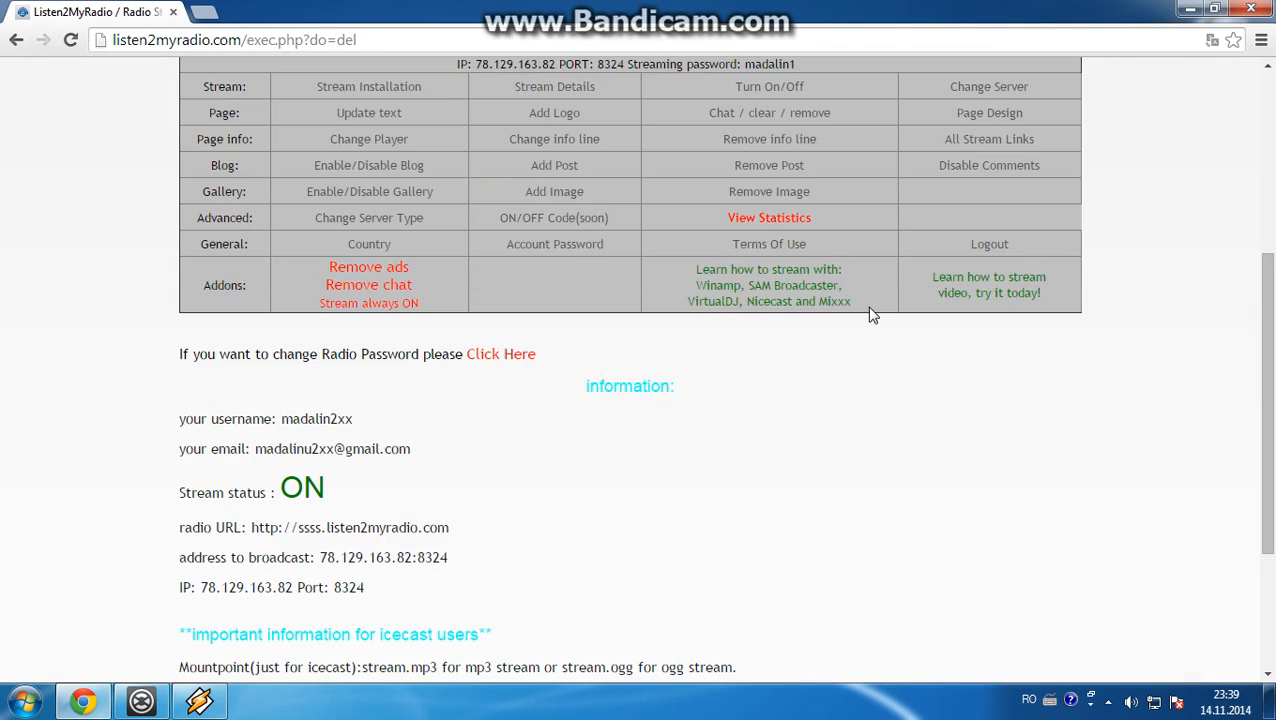
{"action": "scroll", "coordinate": [831, 266], "scroll_direction": "up", "scroll_amount": 2}
{"action": "left_click_drag", "start_coordinate": [822, 238], "coordinate": [789, 236]}
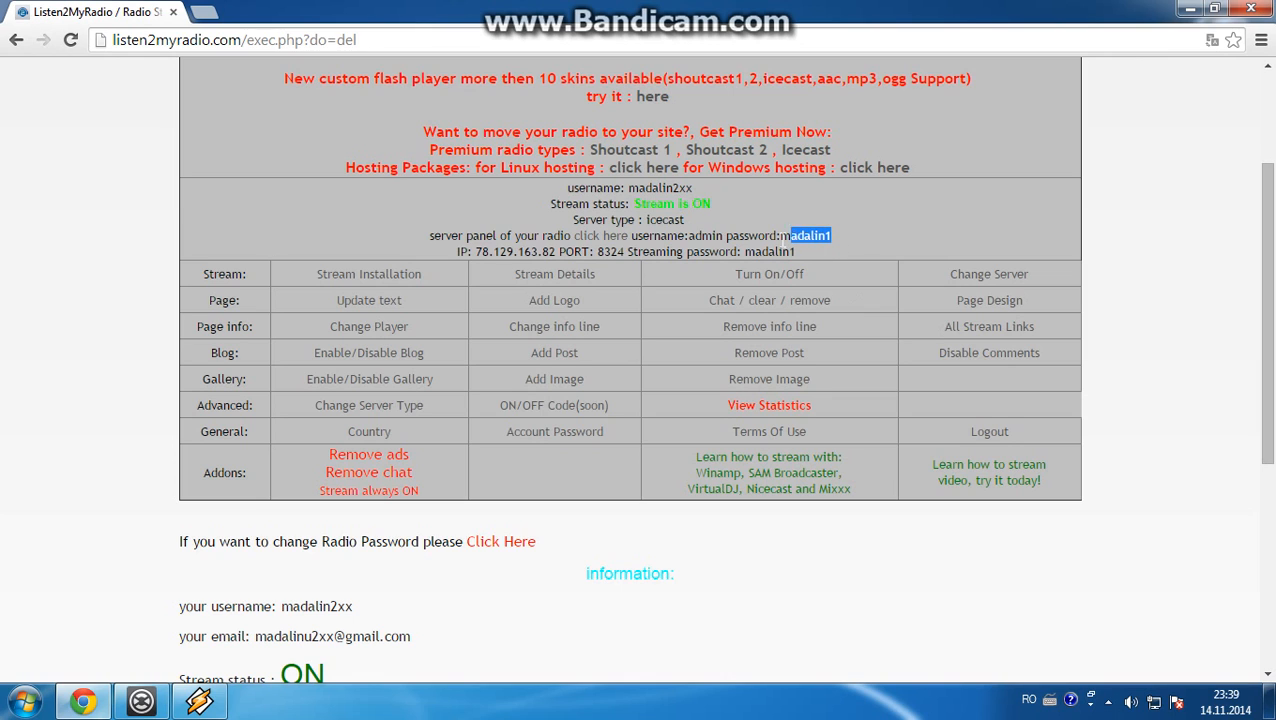
{"action": "left_click", "coordinate": [866, 250]}
{"action": "scroll", "coordinate": [866, 250], "scroll_direction": "down", "scroll_amount": 1}
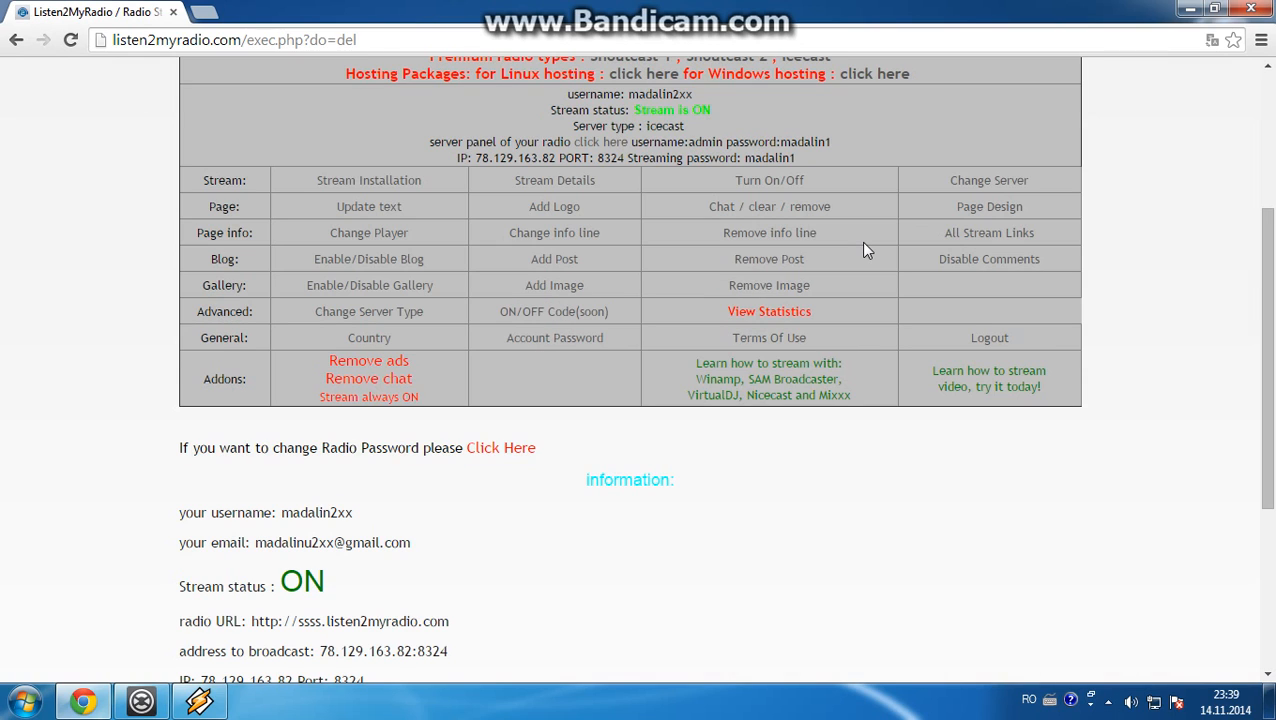
{"action": "scroll", "coordinate": [392, 527], "scroll_direction": "down", "scroll_amount": 1}
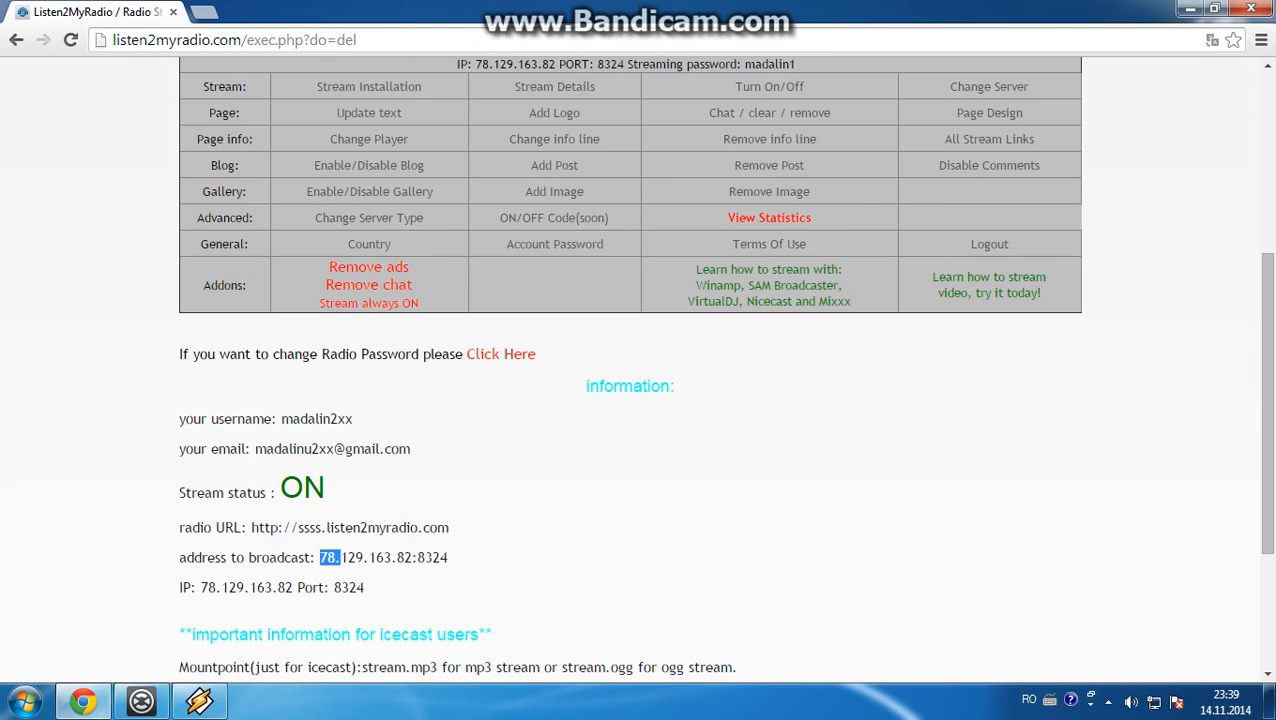
{"action": "left_click_drag", "start_coordinate": [341, 557], "coordinate": [448, 557]}
- Switch to Traktor and open the Broadcasting settings in its preferences
{"action": "left_click", "coordinate": [141, 700]}
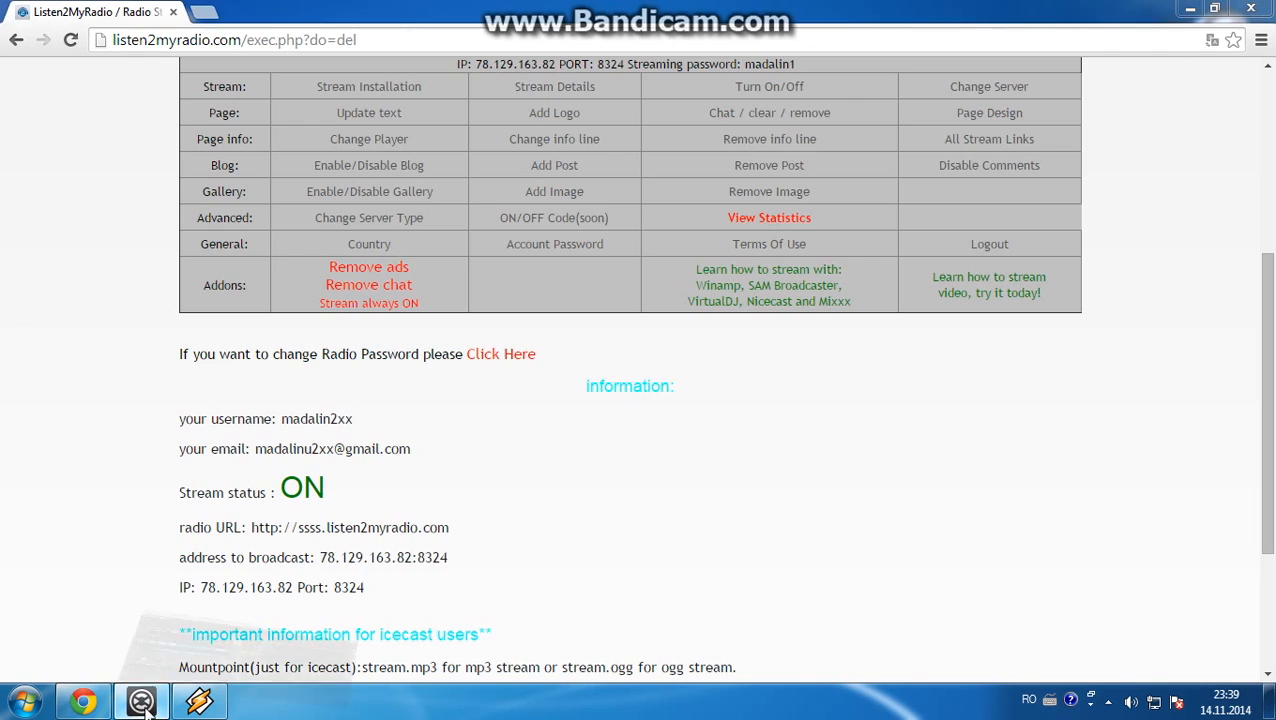
{"action": "left_click", "coordinate": [15, 29]}
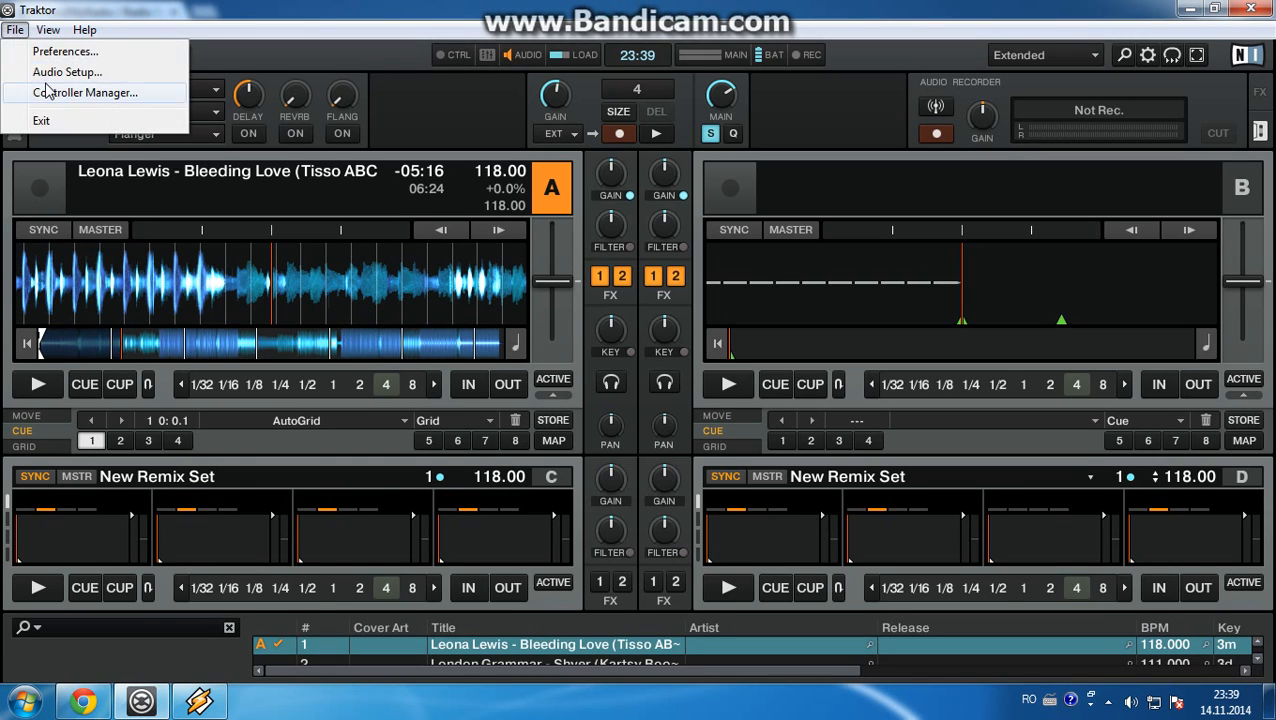
{"action": "left_click", "coordinate": [50, 92]}
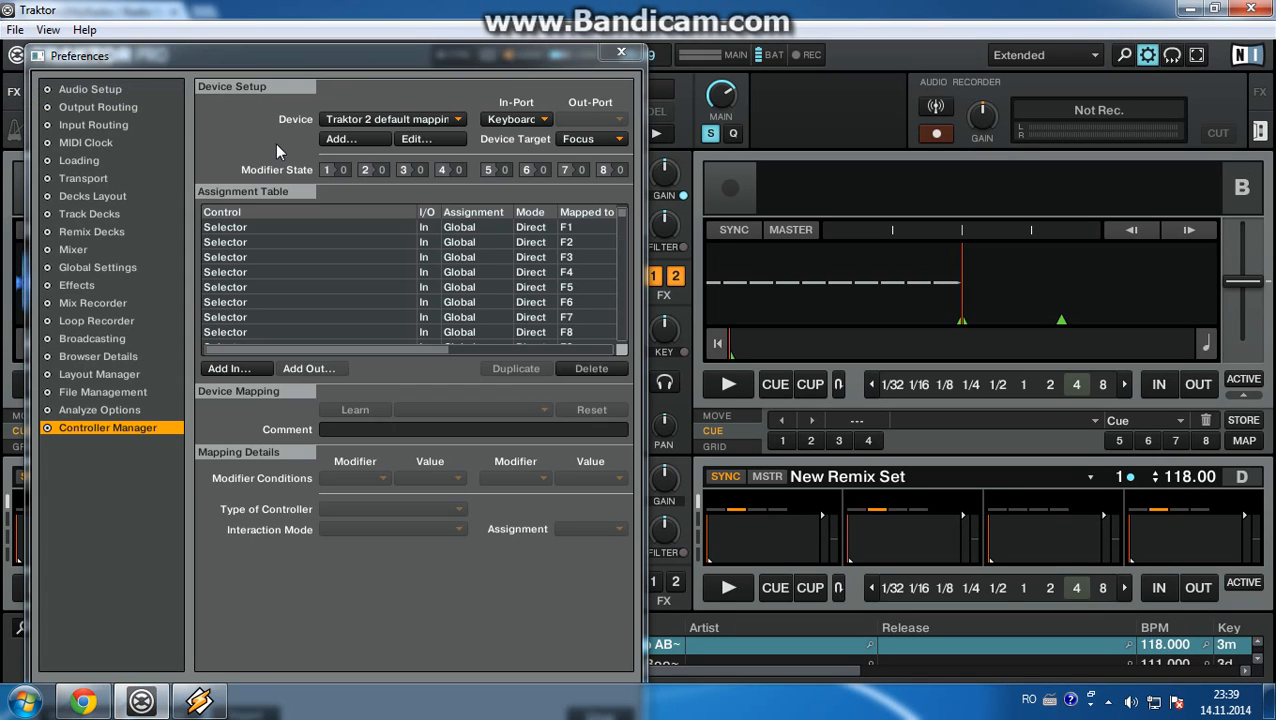
{"action": "left_click", "coordinate": [66, 341]}
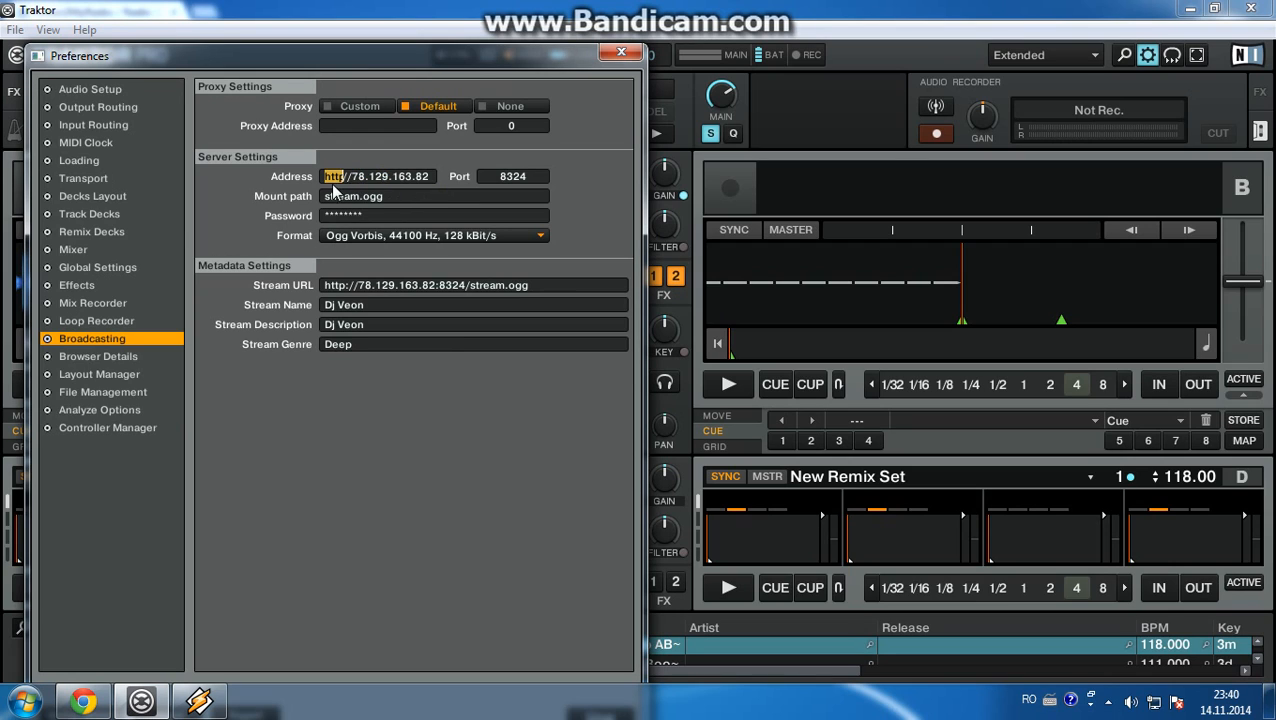
- Check the mount path and the ending of the stream URL in the Broadcasting settings, and close the preferences
{"action": "left_click", "coordinate": [402, 194]}
{"action": "left_click_drag", "start_coordinate": [404, 197], "coordinate": [311, 198]}
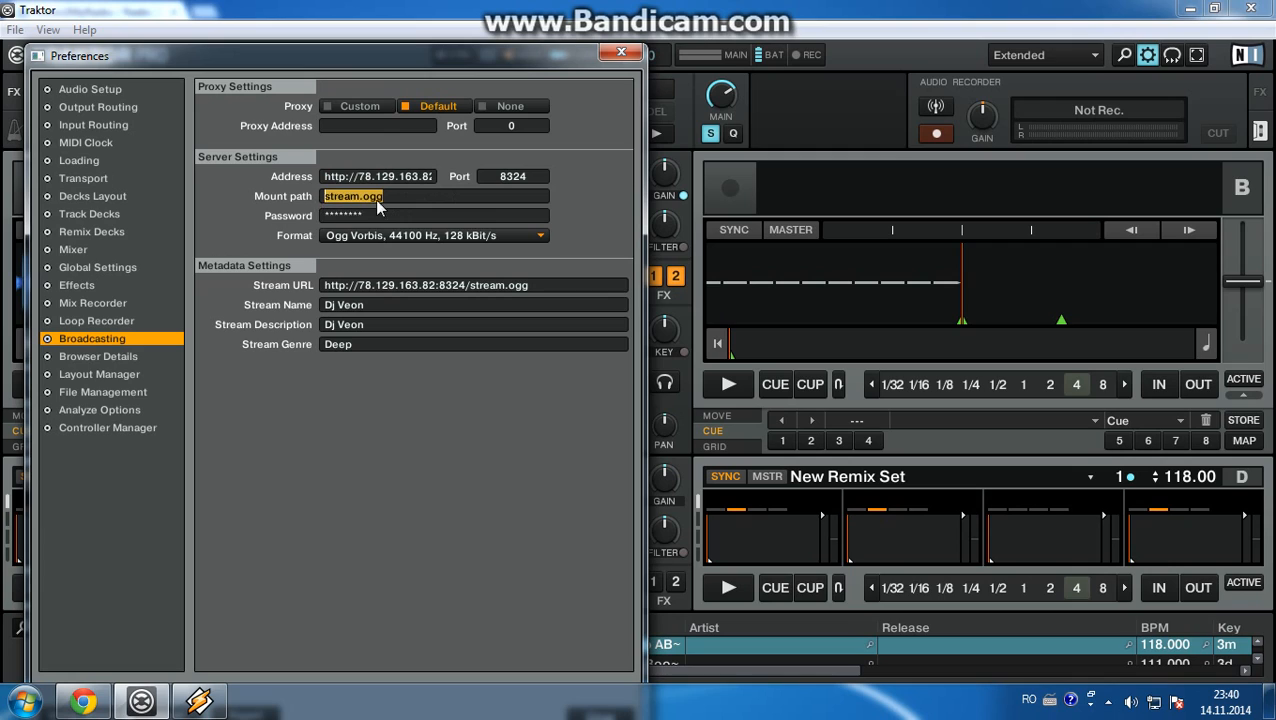
{"action": "left_click", "coordinate": [415, 199]}
{"action": "left_click_drag", "start_coordinate": [526, 285], "coordinate": [469, 285]}
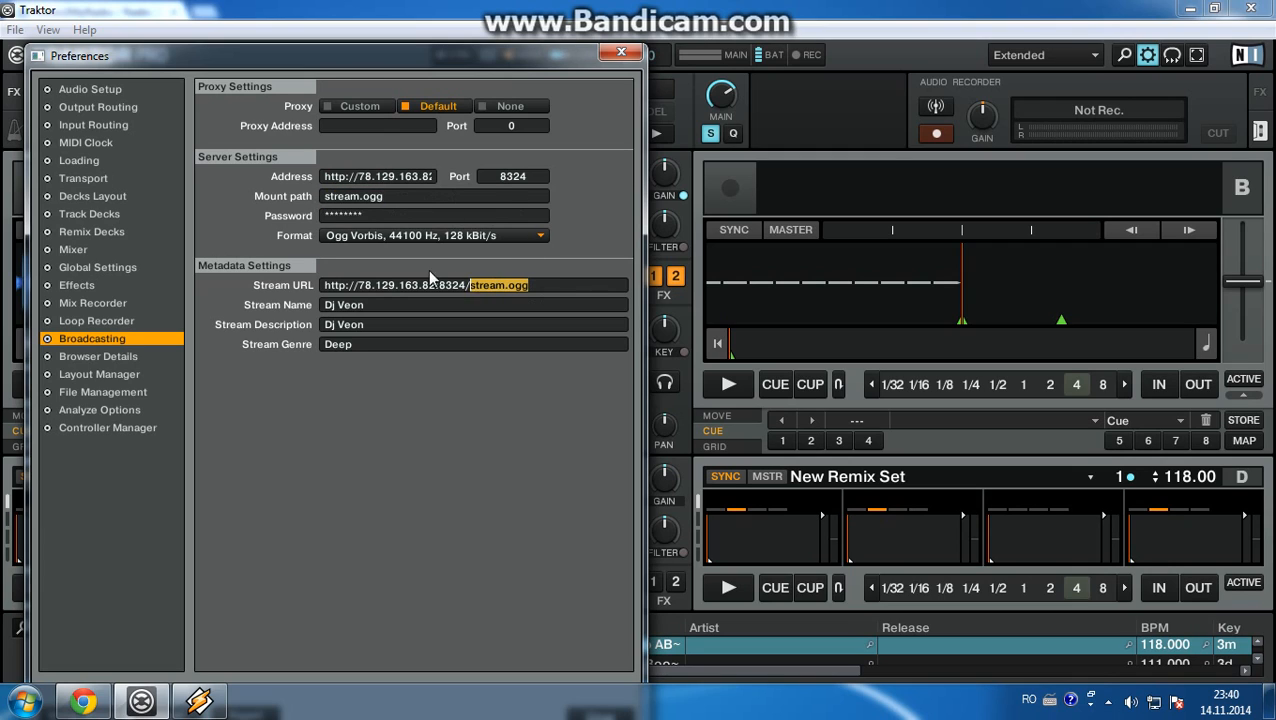
{"action": "left_click", "coordinate": [372, 287]}
{"action": "left_click_drag", "start_coordinate": [578, 285], "coordinate": [466, 285]}
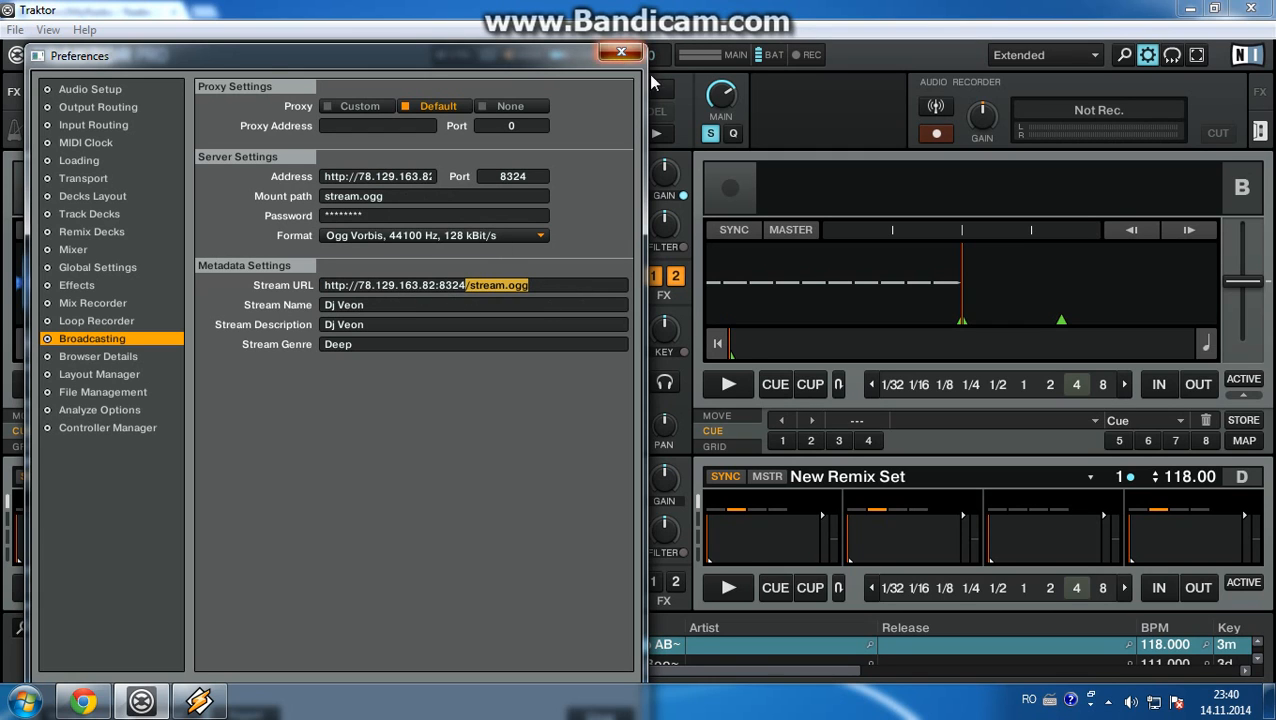
{"action": "left_click", "coordinate": [621, 52]}
- Display the Audio Recorder in place of the second effects unit and toggle the broadcast
{"action": "left_click", "coordinate": [1260, 92]}
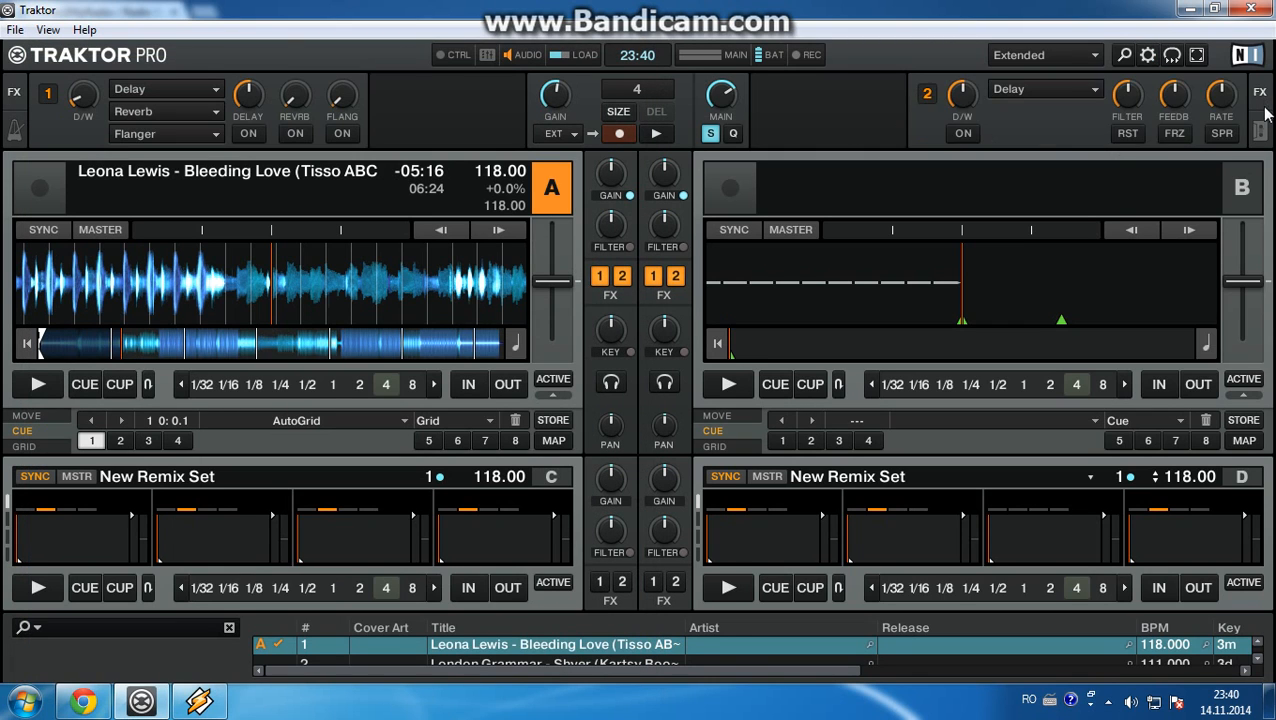
{"action": "left_click", "coordinate": [1261, 131]}
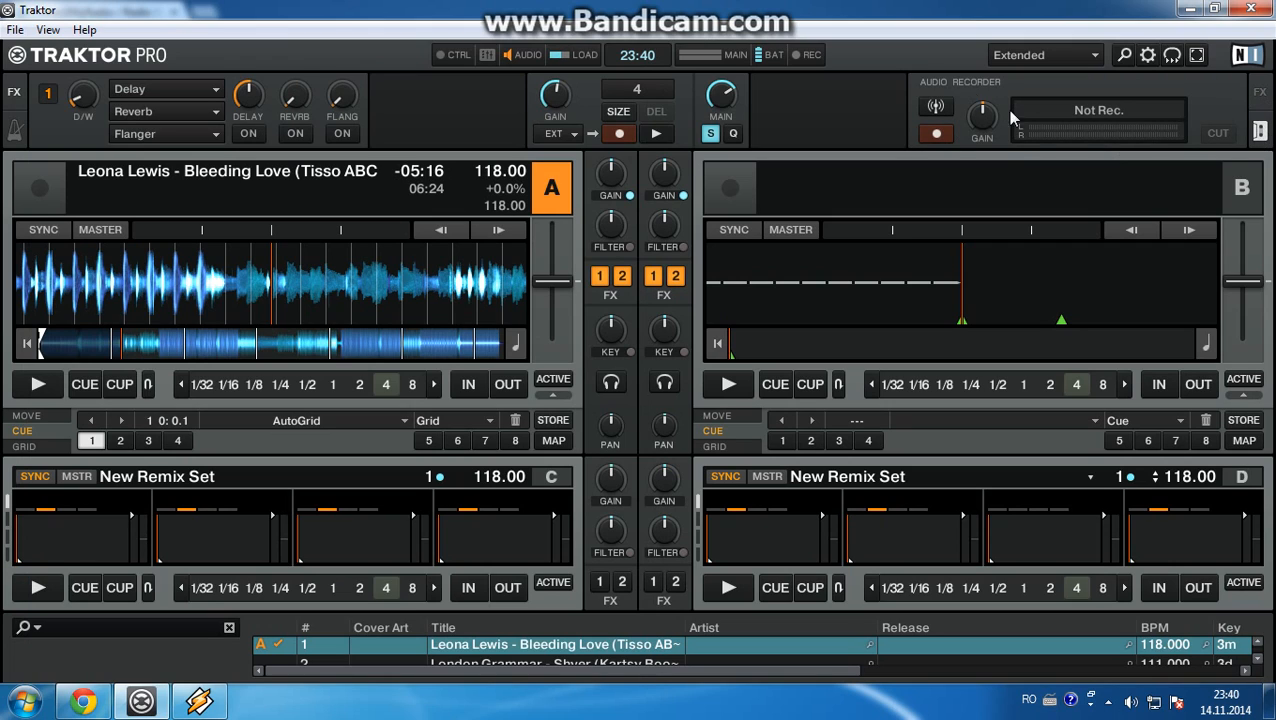
{"action": "left_click", "coordinate": [933, 108]}
- Minimize Traktor and the browser, and bring up the Winamp player
{"action": "left_click", "coordinate": [1189, 9]}
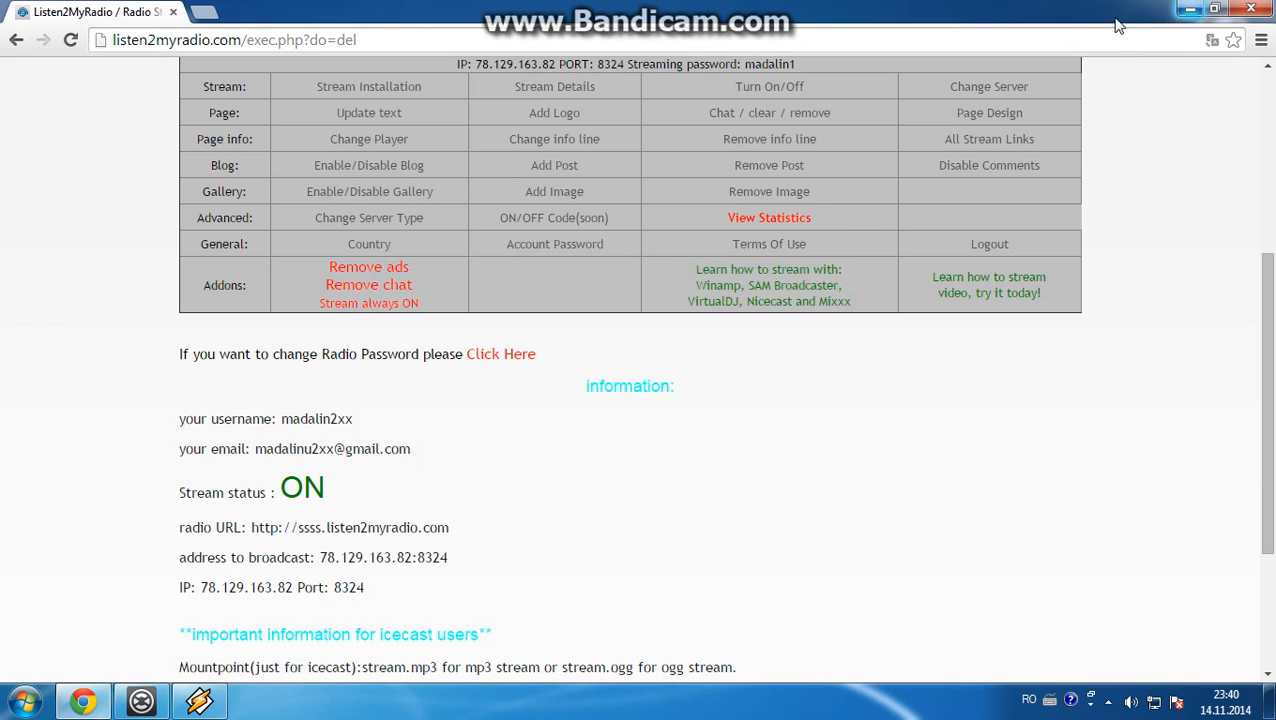
{"action": "left_click", "coordinate": [1189, 9]}
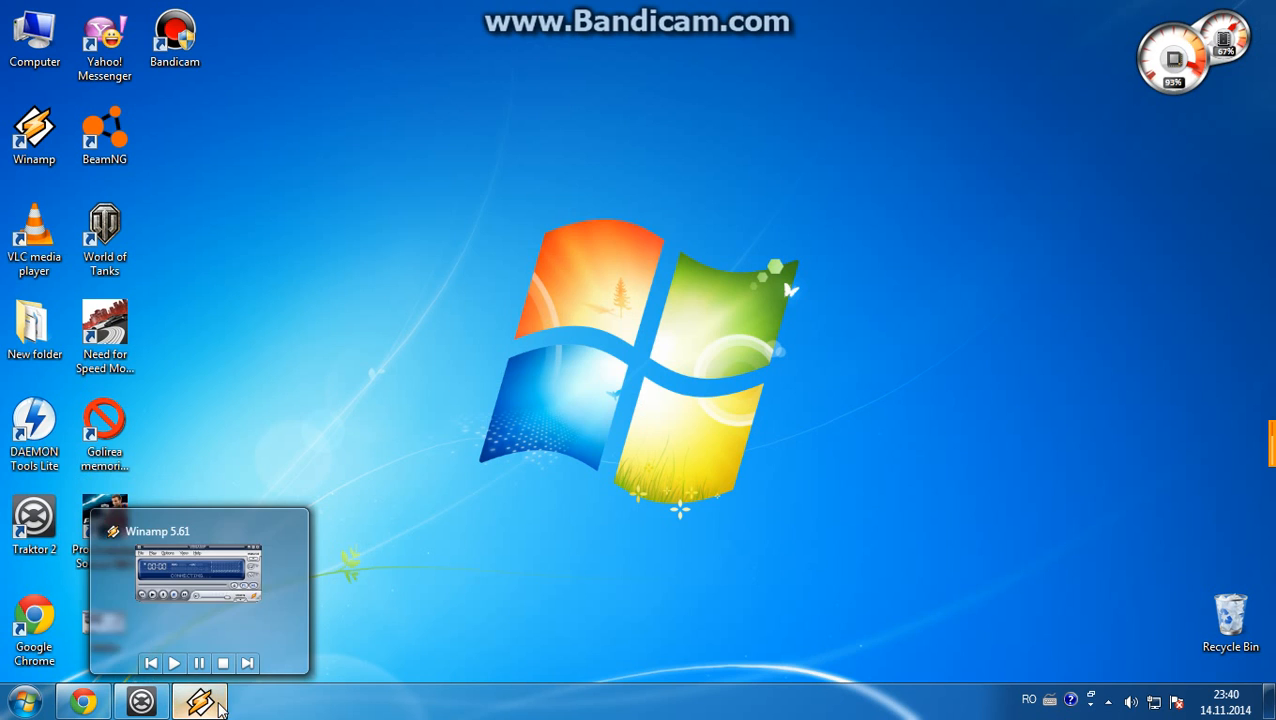
{"action": "left_click", "coordinate": [220, 705]}
- Switch to Traktor and copy the full stream URL from the Broadcasting preferences
{"action": "left_click", "coordinate": [141, 701]}
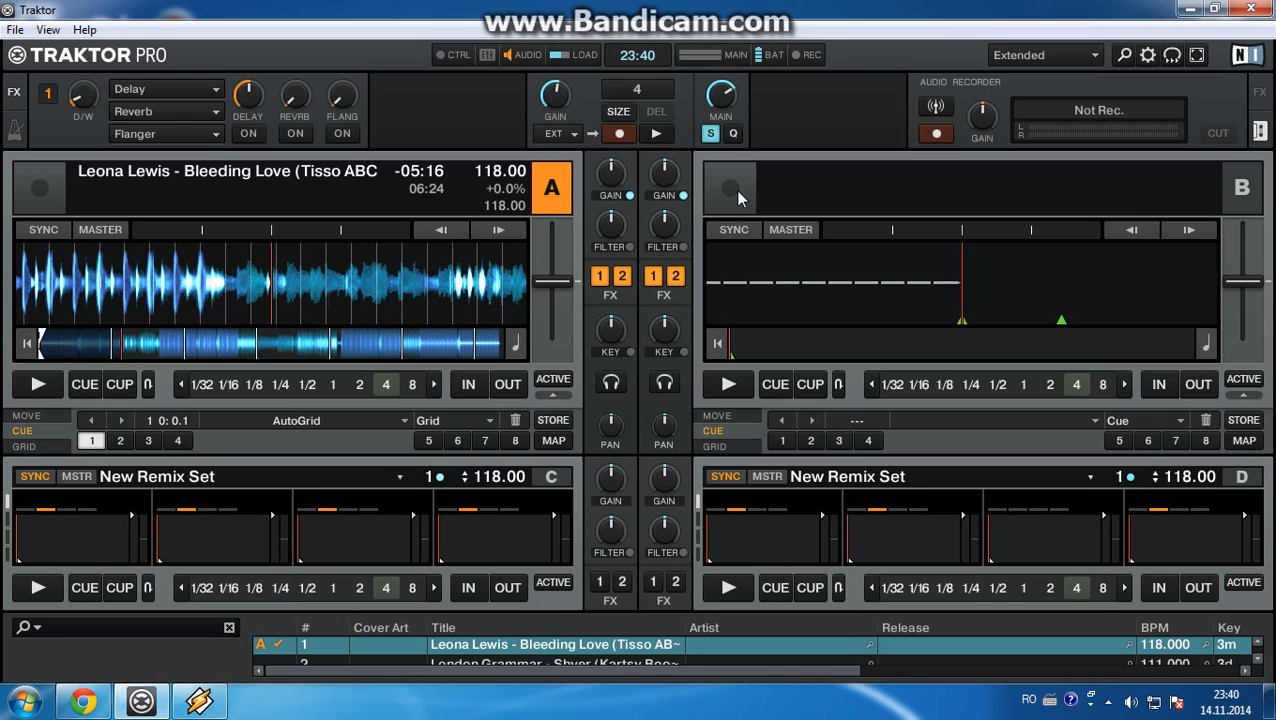
{"action": "left_click", "coordinate": [14, 29]}
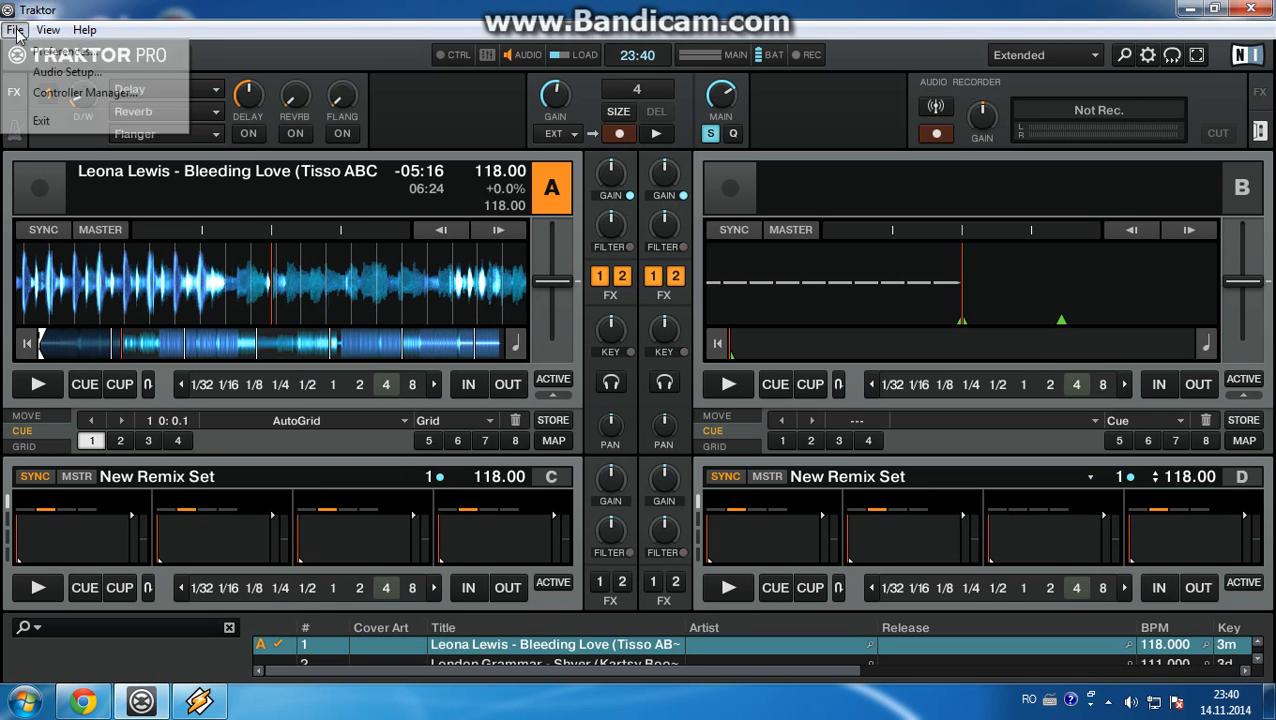
{"action": "left_click", "coordinate": [40, 63]}
{"action": "left_click", "coordinate": [72, 340]}
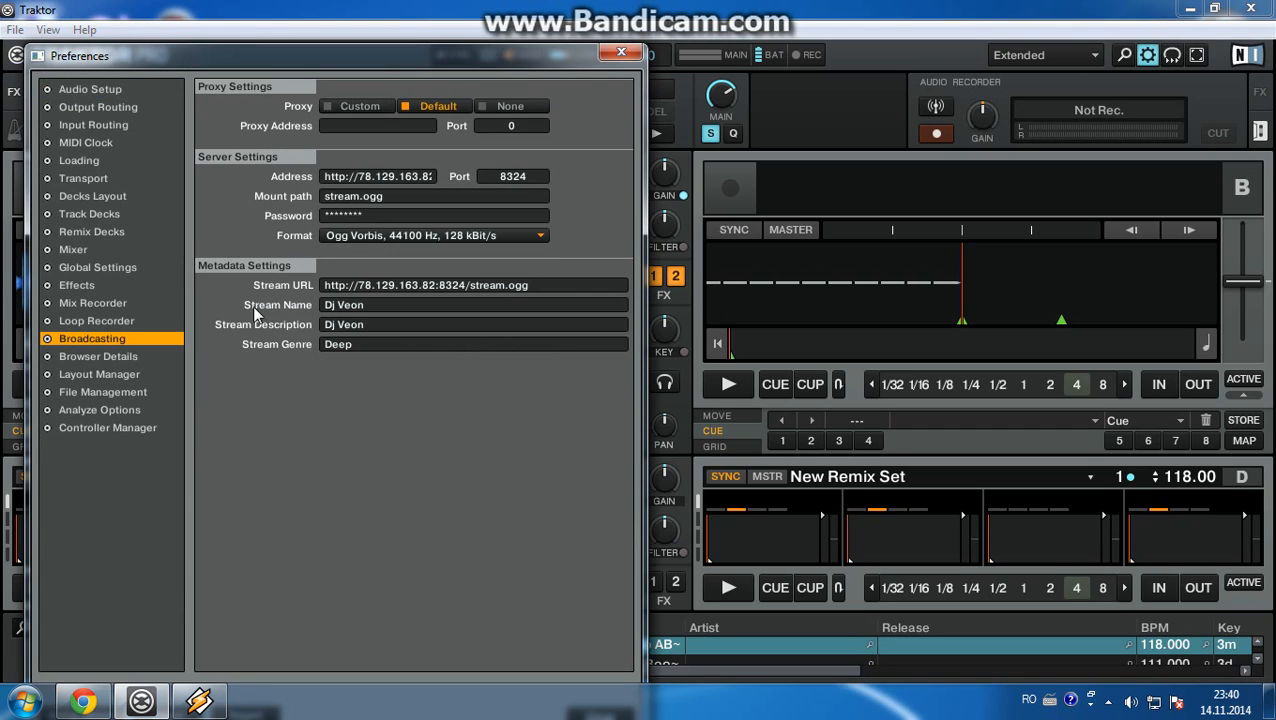
{"action": "mouse_move", "coordinate": [334, 285]}
{"action": "left_mouse_down"}
{"action": "mouse_move", "coordinate": [535, 281]}
{"action": "mouse_move", "coordinate": [344, 286]}
{"action": "left_mouse_up"}
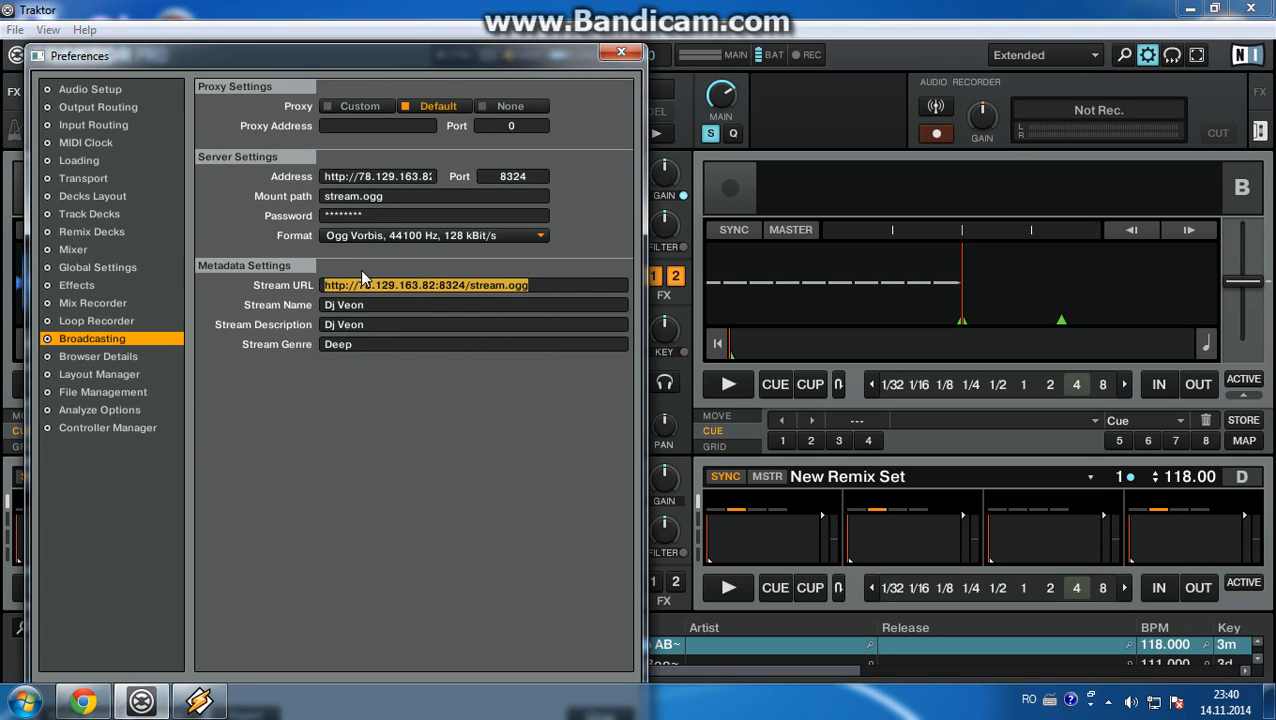
{"action": "left_click", "coordinate": [392, 293]}
{"action": "left_click_drag", "start_coordinate": [532, 287], "coordinate": [272, 318]}
{"action": "key", "text": "ctrl+c"}
{"action": "left_click", "coordinate": [87, 697]}
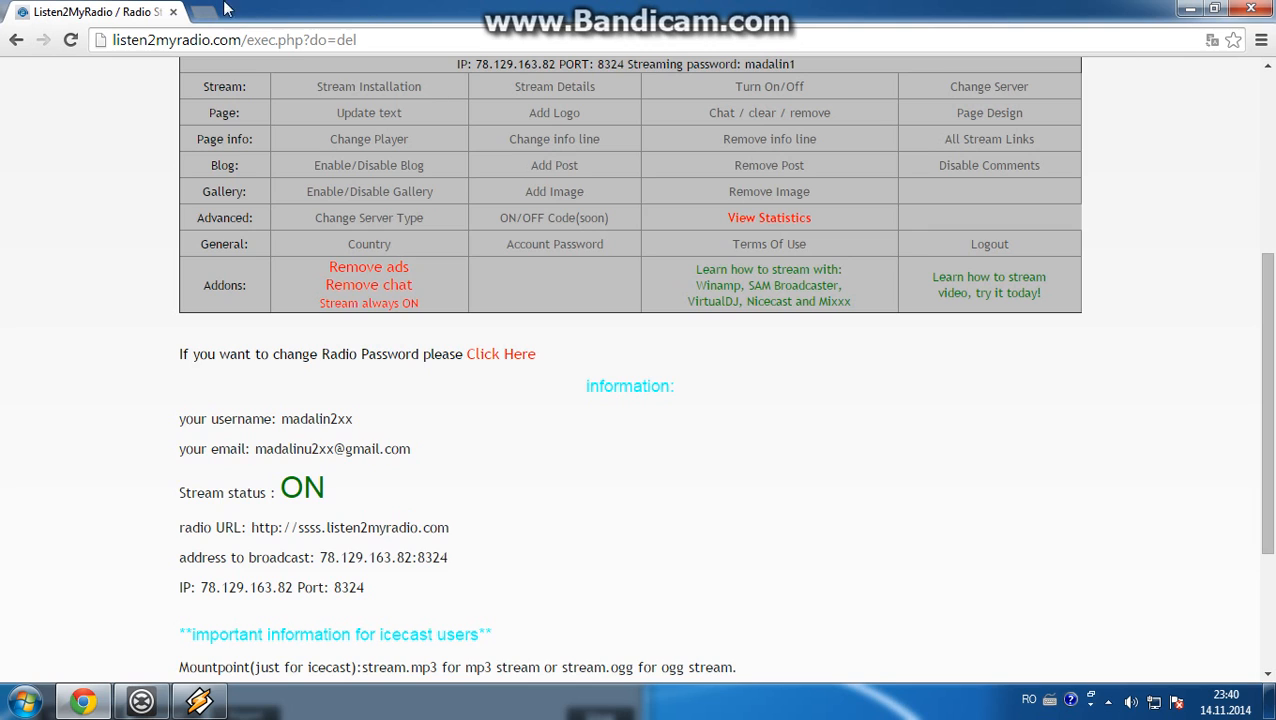
{"action": "key", "text": "ctrl+v"}
{"action": "key", "text": "Return"}
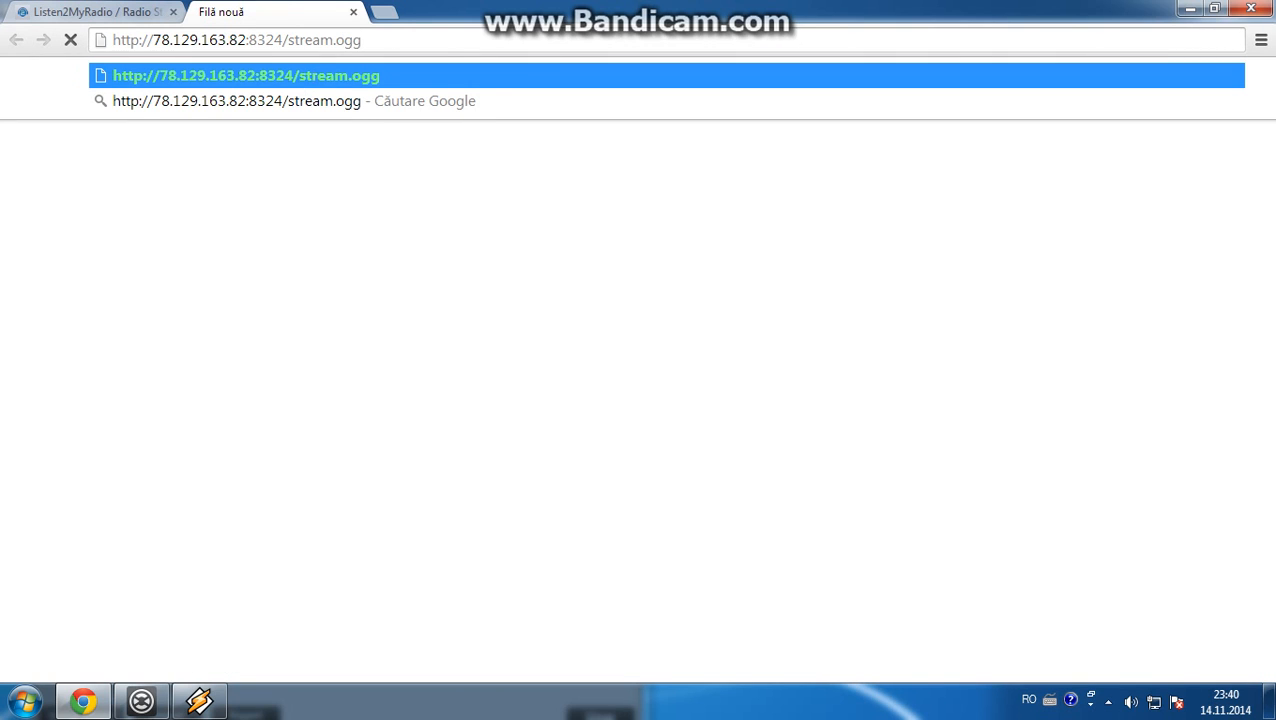
- Return to Winamp and open the single playlist entry for editing
{"action": "left_click", "coordinate": [1189, 9]}
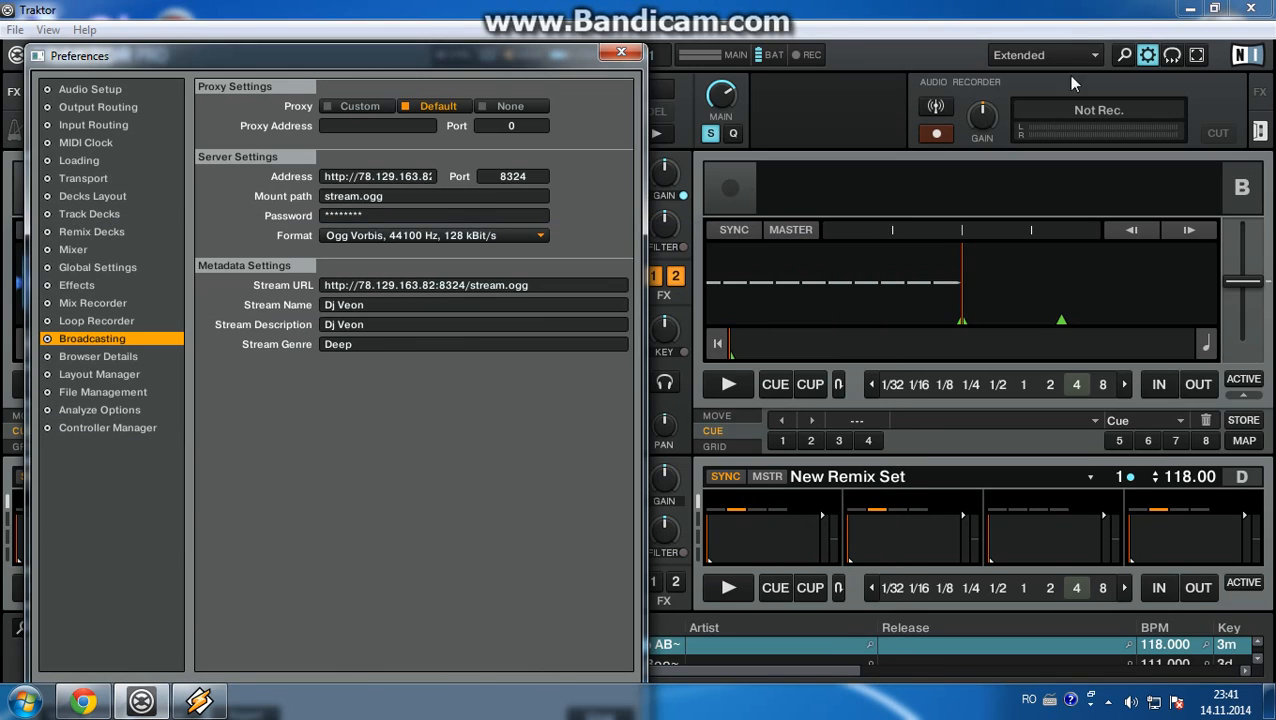
{"action": "left_click", "coordinate": [1189, 9]}
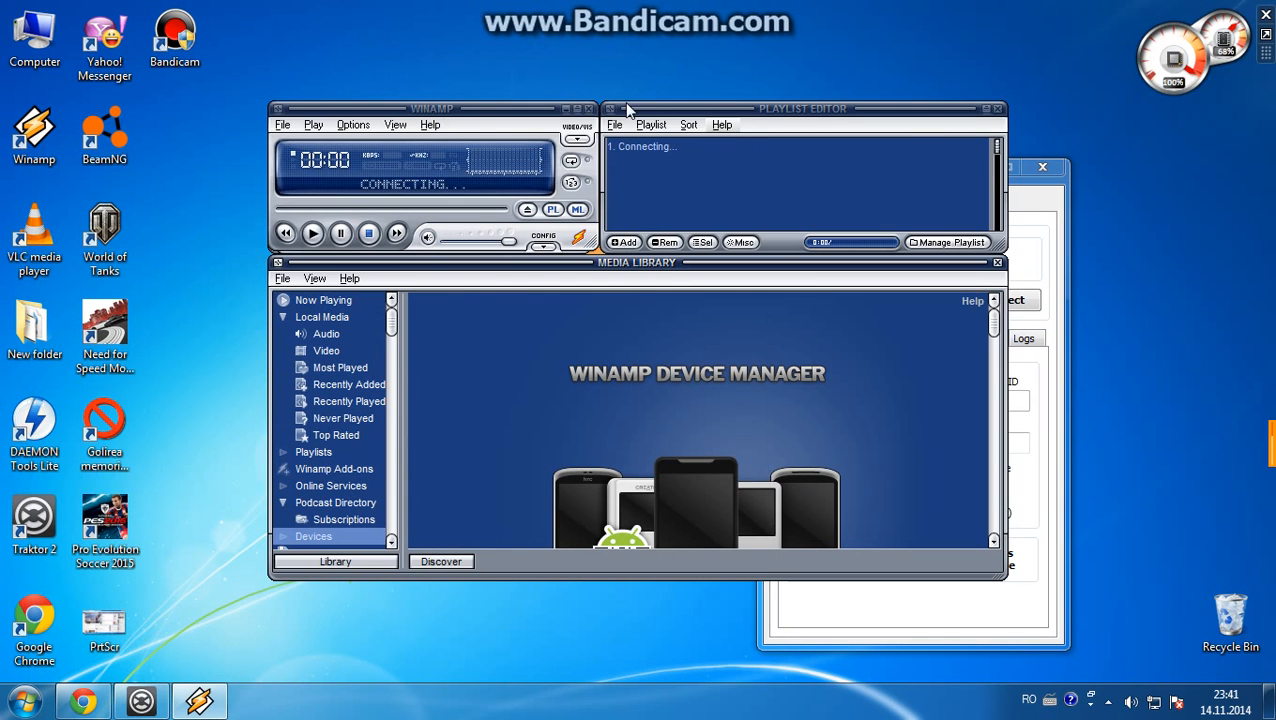
{"action": "left_click", "coordinate": [669, 147]}
{"action": "left_click", "coordinate": [771, 180]}
{"action": "left_click", "coordinate": [660, 148]}
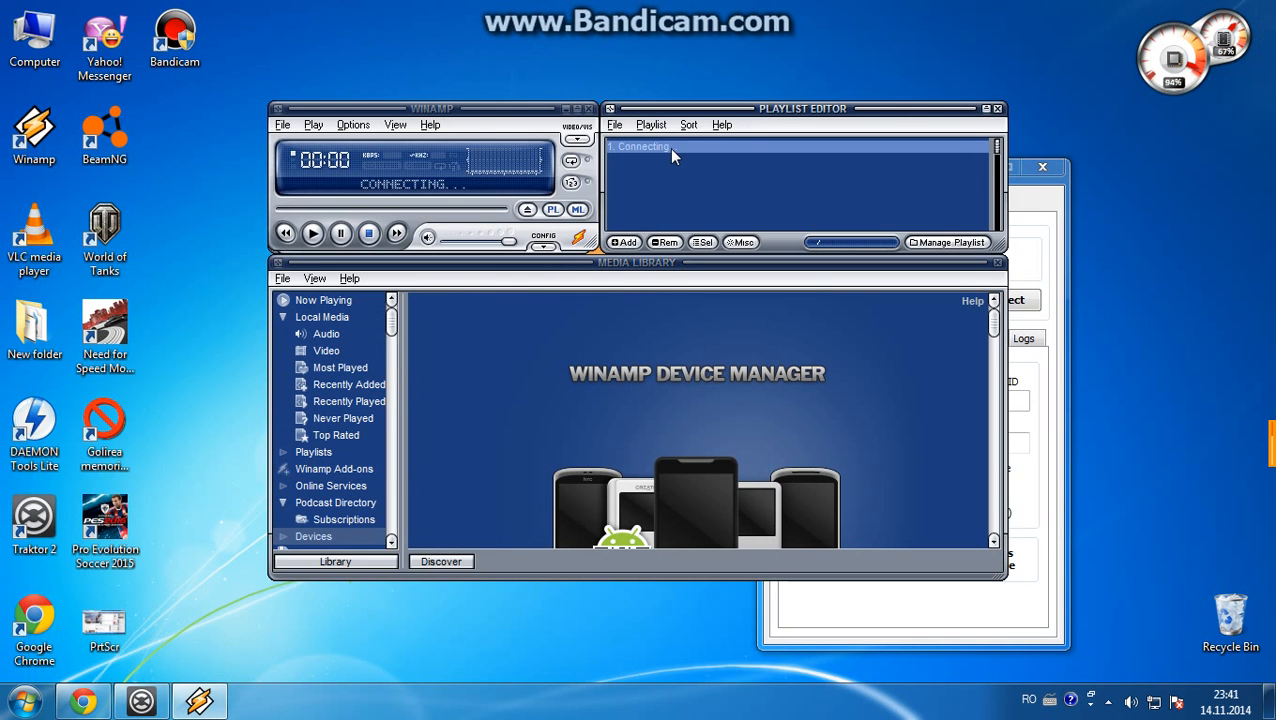
{"action": "right_click", "coordinate": [670, 150]}
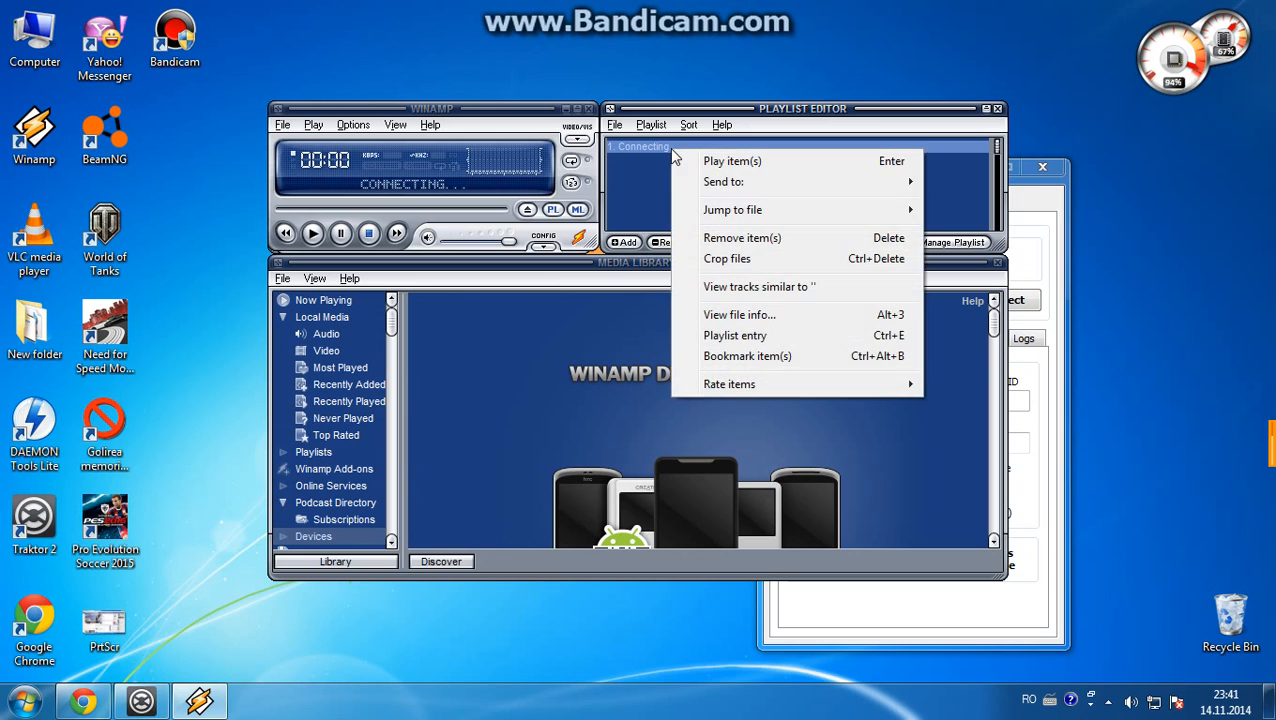
{"action": "left_click", "coordinate": [745, 336]}
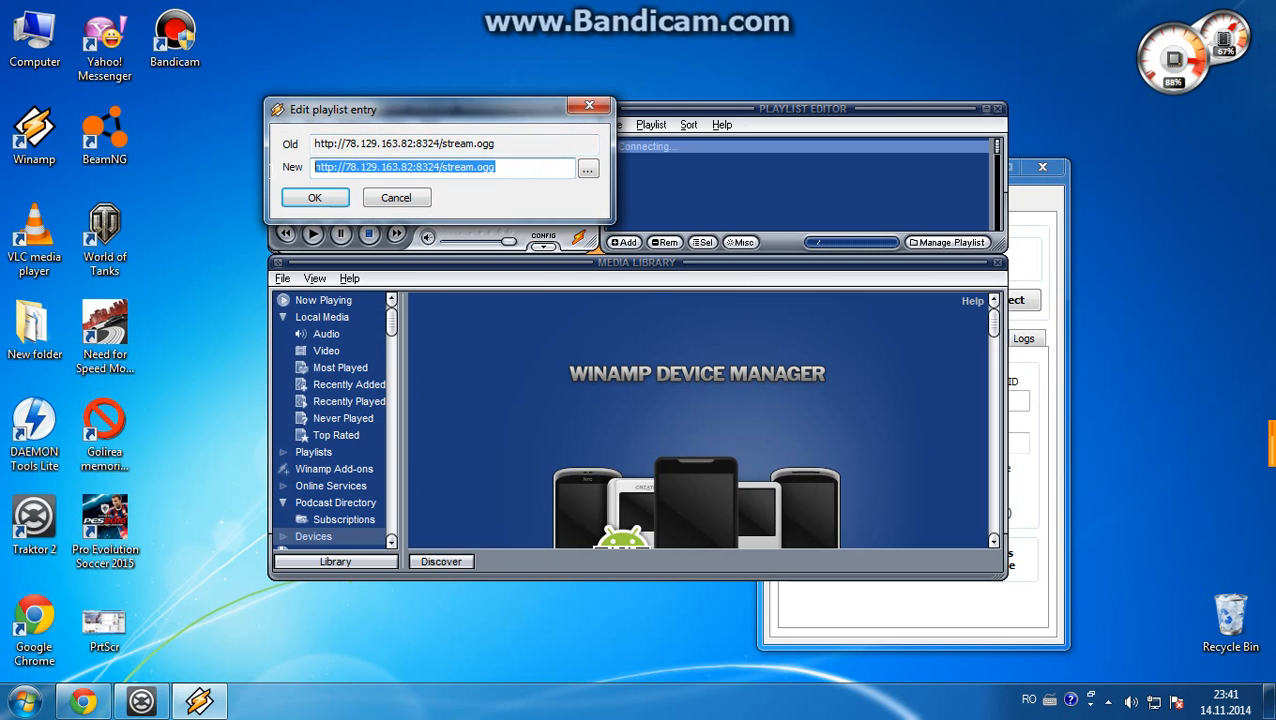
- Go back to Traktor and copy the entire stream URL from the metadata settings again
{"action": "left_click", "coordinate": [141, 701]}
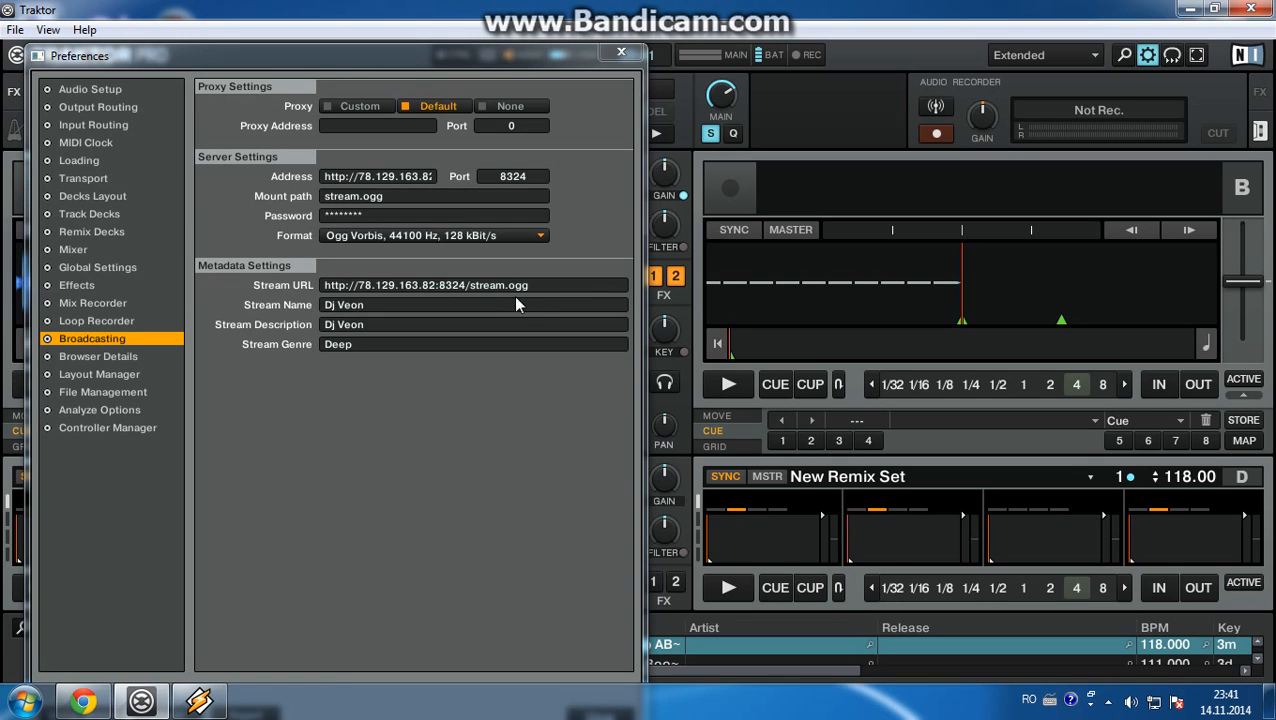
{"action": "left_click", "coordinate": [510, 287]}
{"action": "left_click_drag", "start_coordinate": [507, 289], "coordinate": [318, 287]}
{"action": "key", "text": "ctrl+c"}
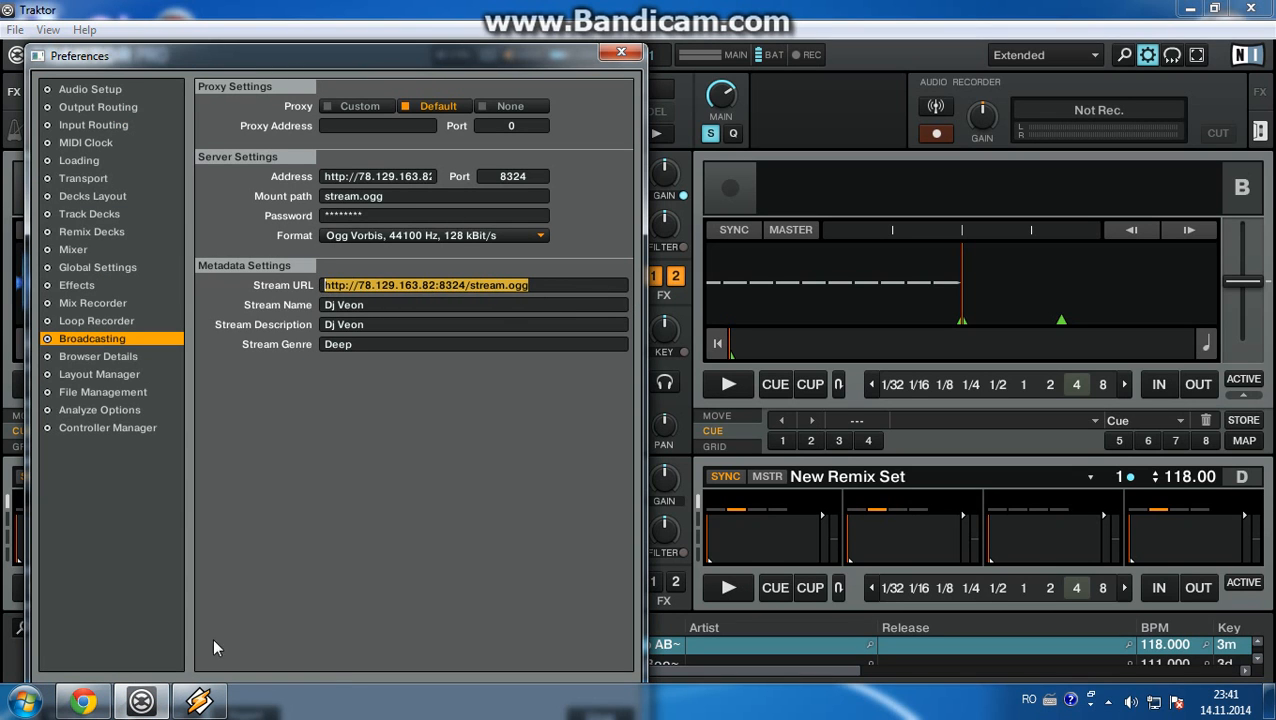
{"action": "left_click", "coordinate": [198, 701]}
{"action": "key", "text": "ctrl+v"}
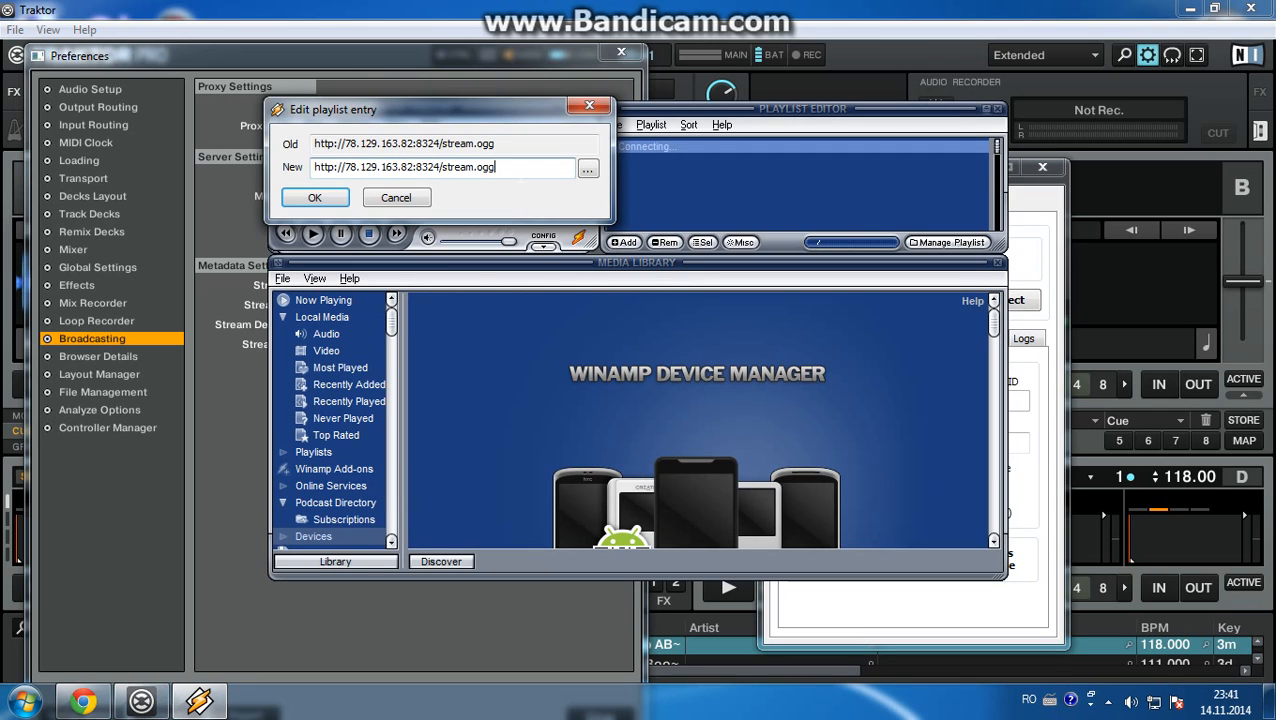
{"action": "left_click_drag", "start_coordinate": [474, 167], "coordinate": [496, 167]}
{"action": "left_click", "coordinate": [497, 168]}
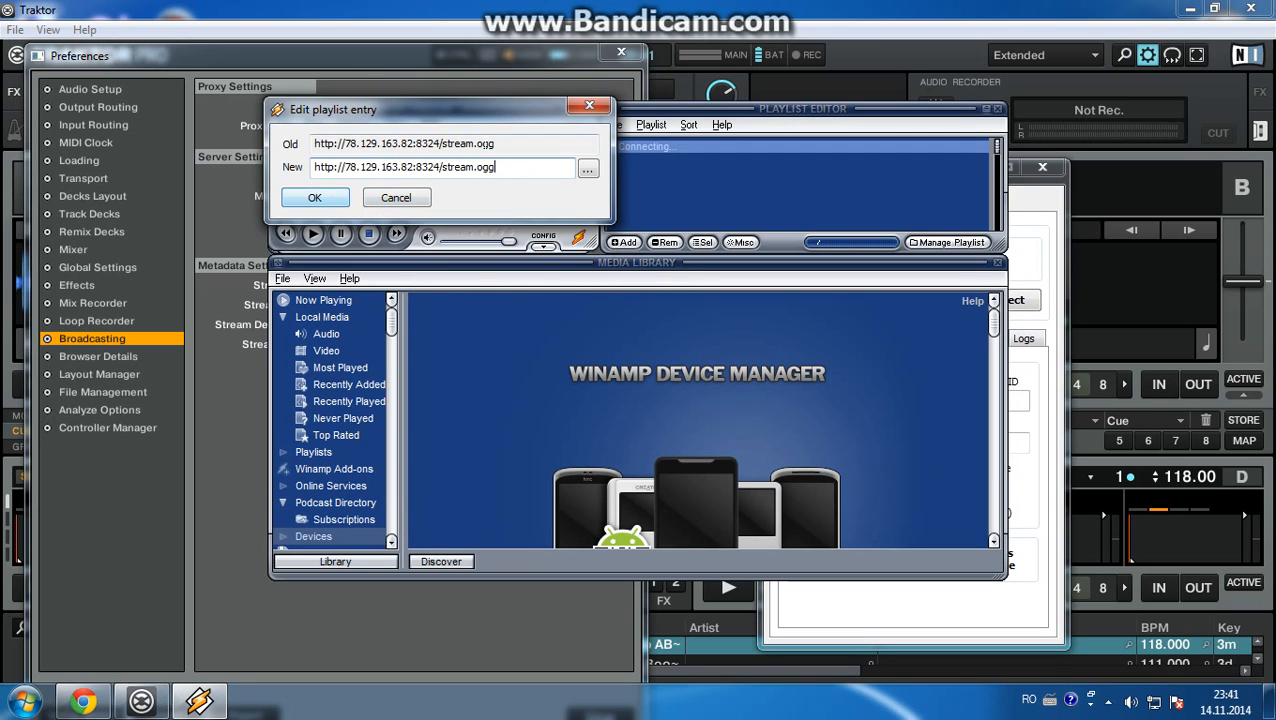
{"action": "left_click", "coordinate": [346, 198]}
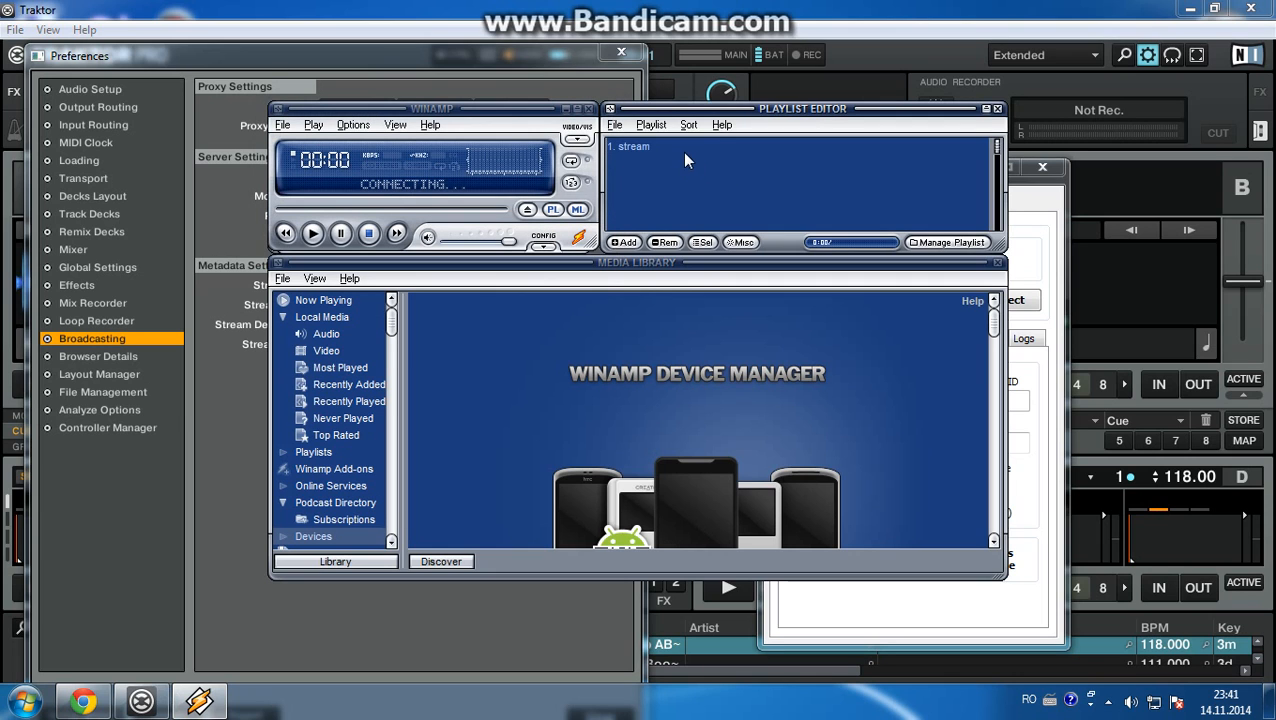
- Minimize Winamp, close Traktor's Preferences and minimize Traktor to reveal the desktop
{"action": "left_click", "coordinate": [566, 109]}
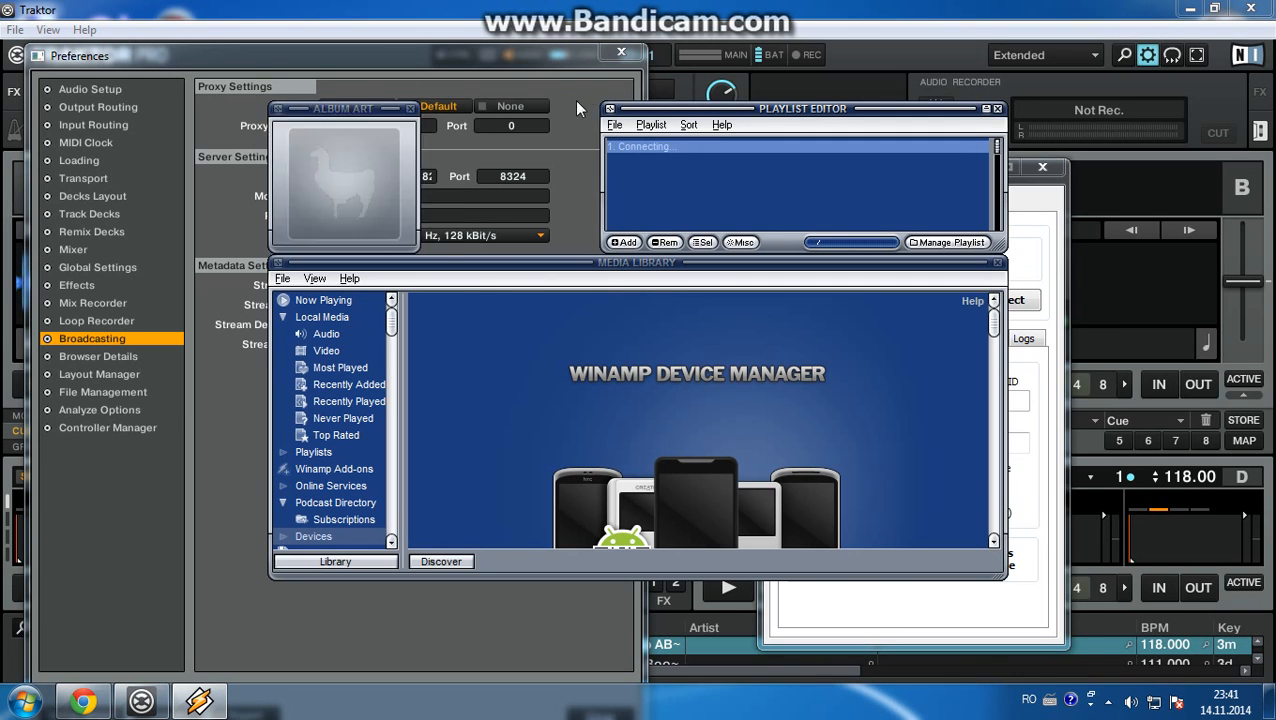
{"action": "left_click", "coordinate": [618, 56]}
{"action": "left_click", "coordinate": [1190, 8]}
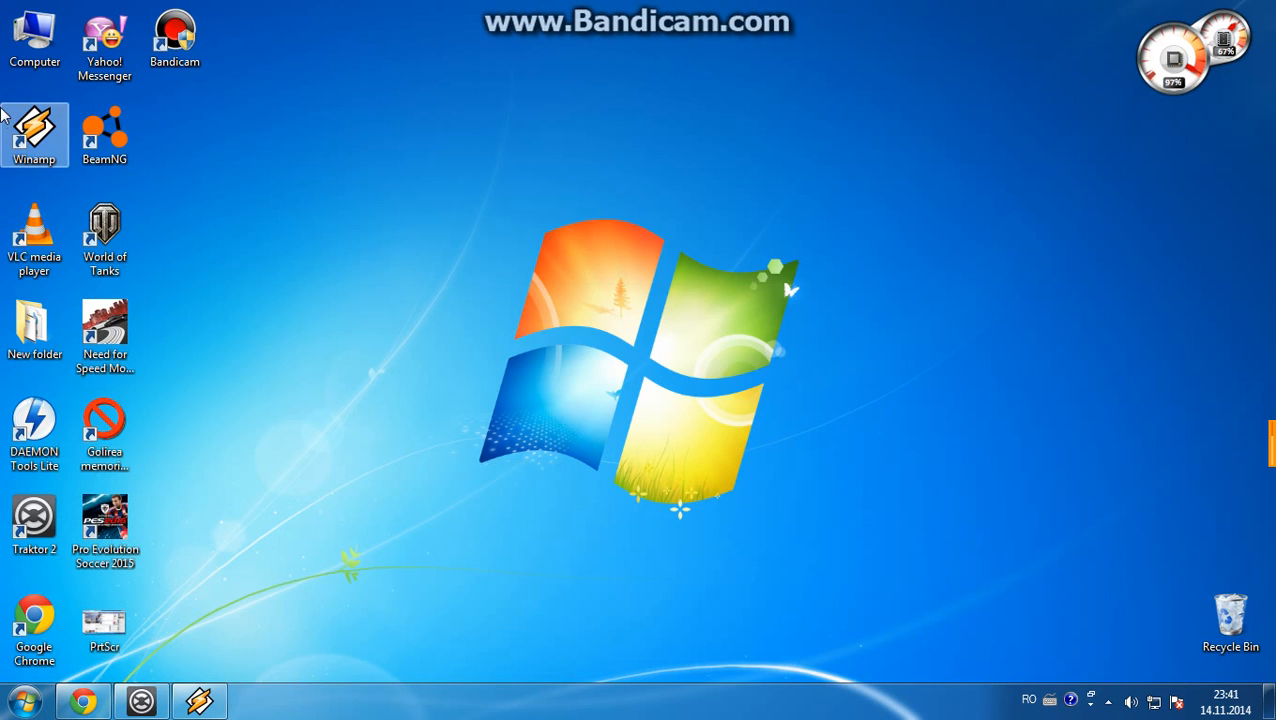
{"action": "left_click", "coordinate": [417, 157]}
{"action": "left_click", "coordinate": [32, 143]}
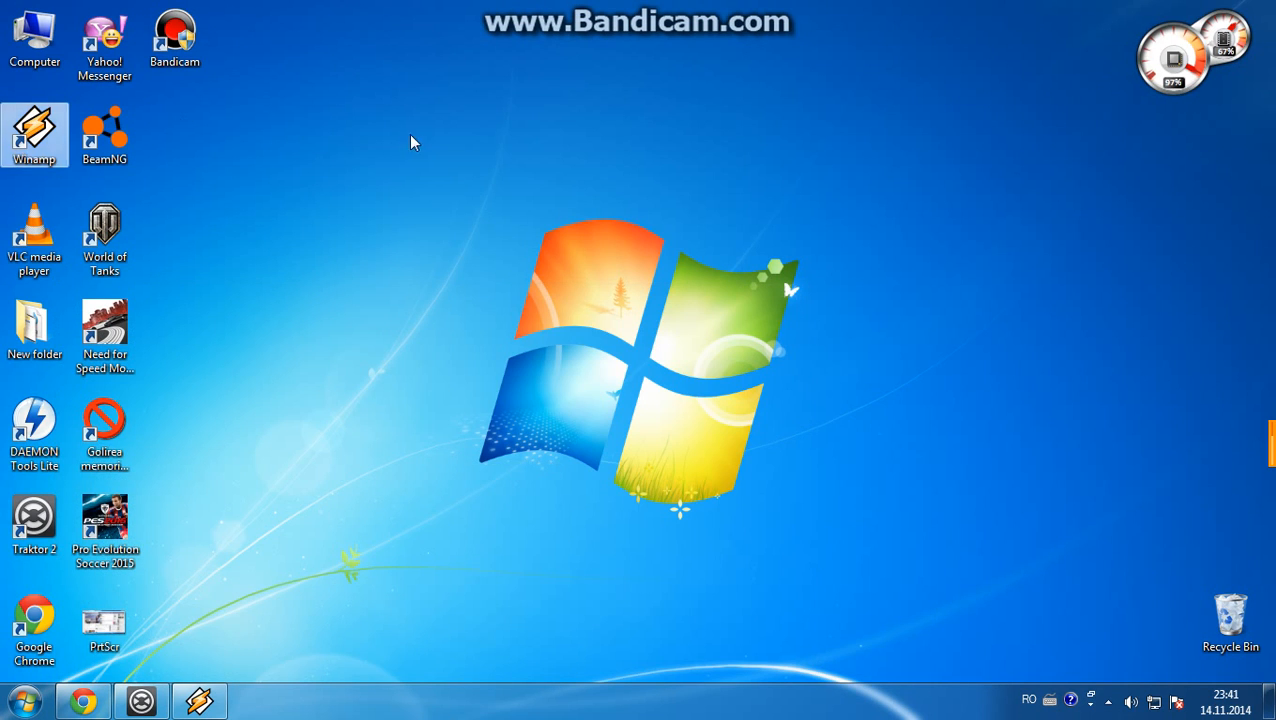
{"action": "left_click", "coordinate": [413, 138]}
{"action": "left_click", "coordinate": [41, 133]}
{"action": "left_click", "coordinate": [348, 147]}
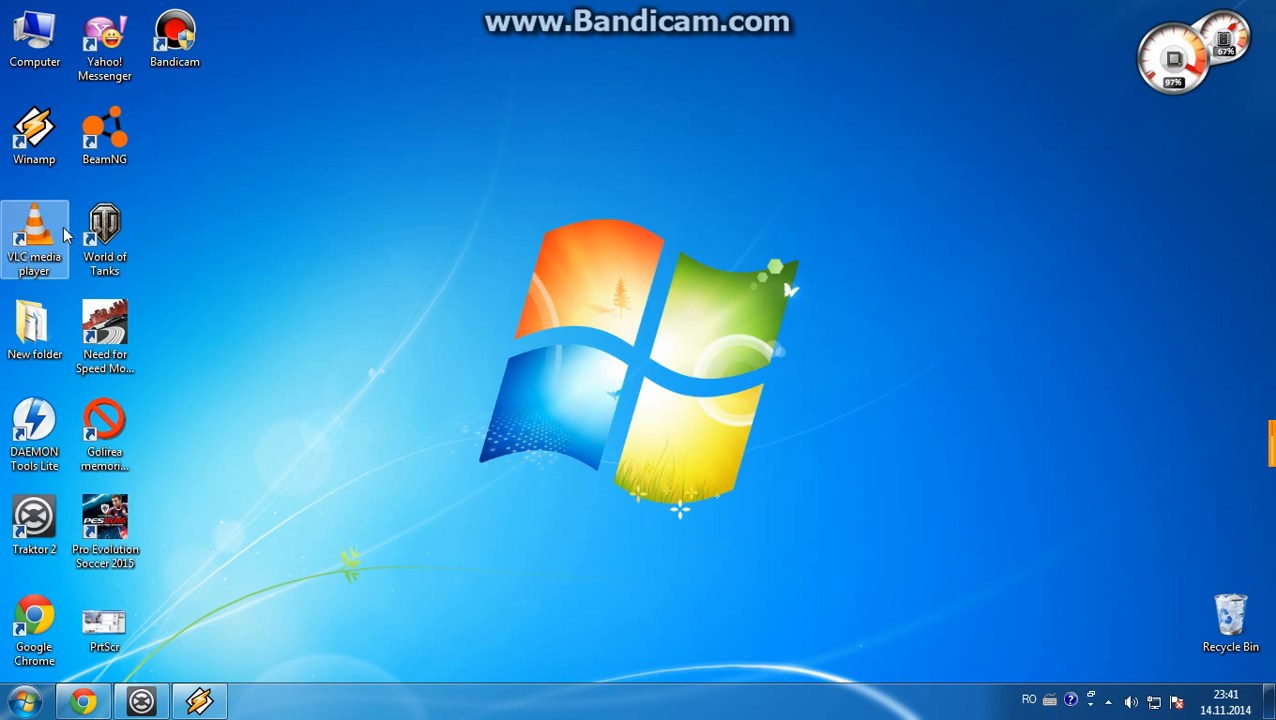
- Switch to Chrome, review the Listen2MyRadio control panel's stream status and server details, and minimize the browser
{"action": "left_click", "coordinate": [83, 701]}
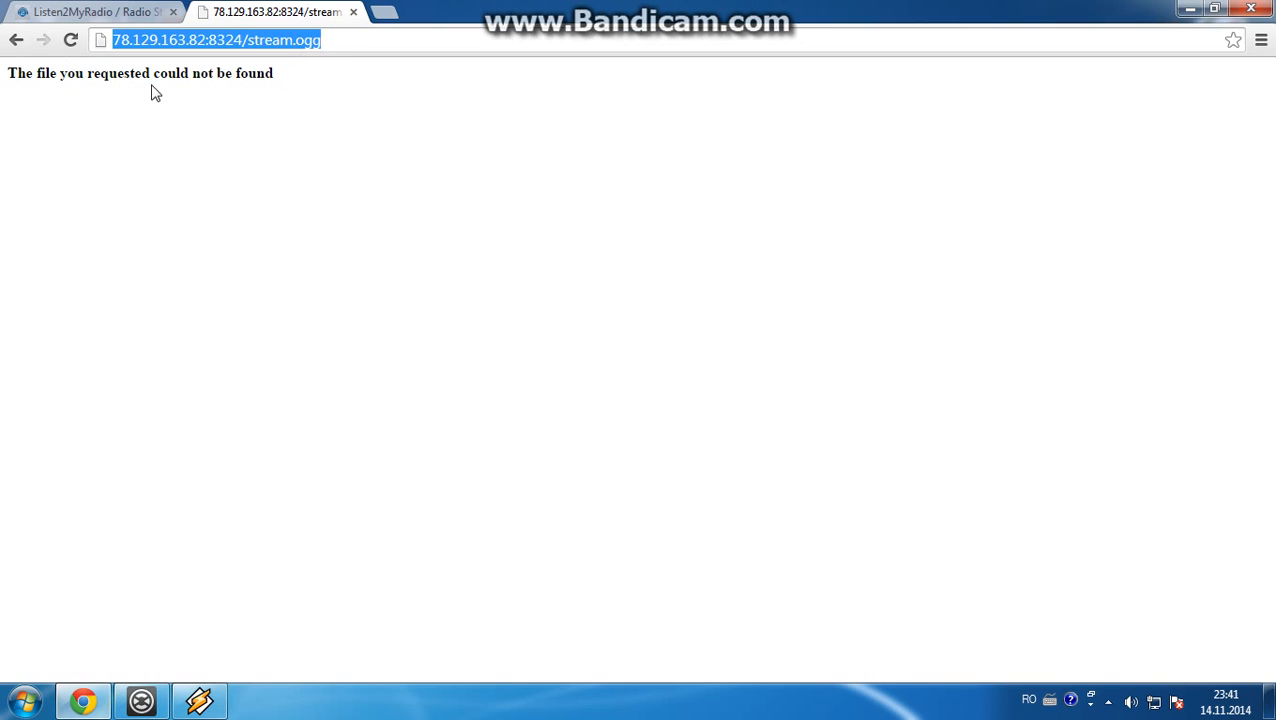
{"action": "left_click", "coordinate": [94, 11]}
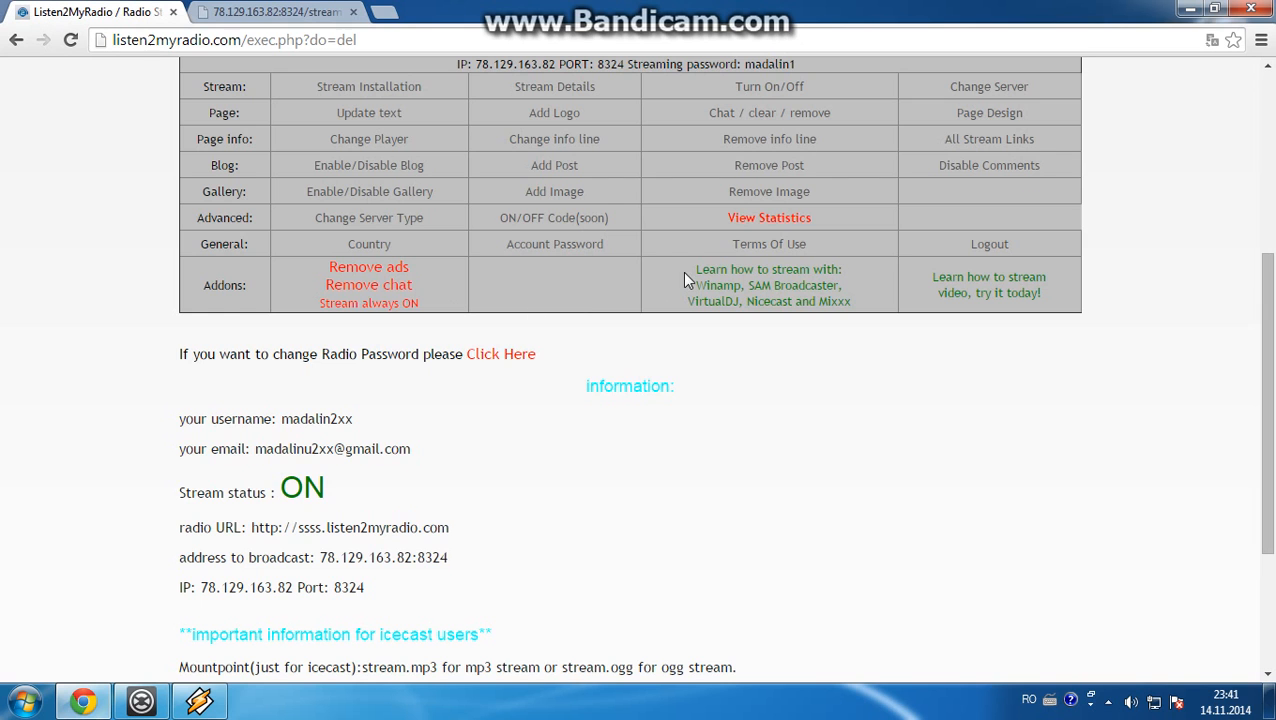
{"action": "scroll", "coordinate": [682, 271], "scroll_direction": "up", "scroll_amount": 3}
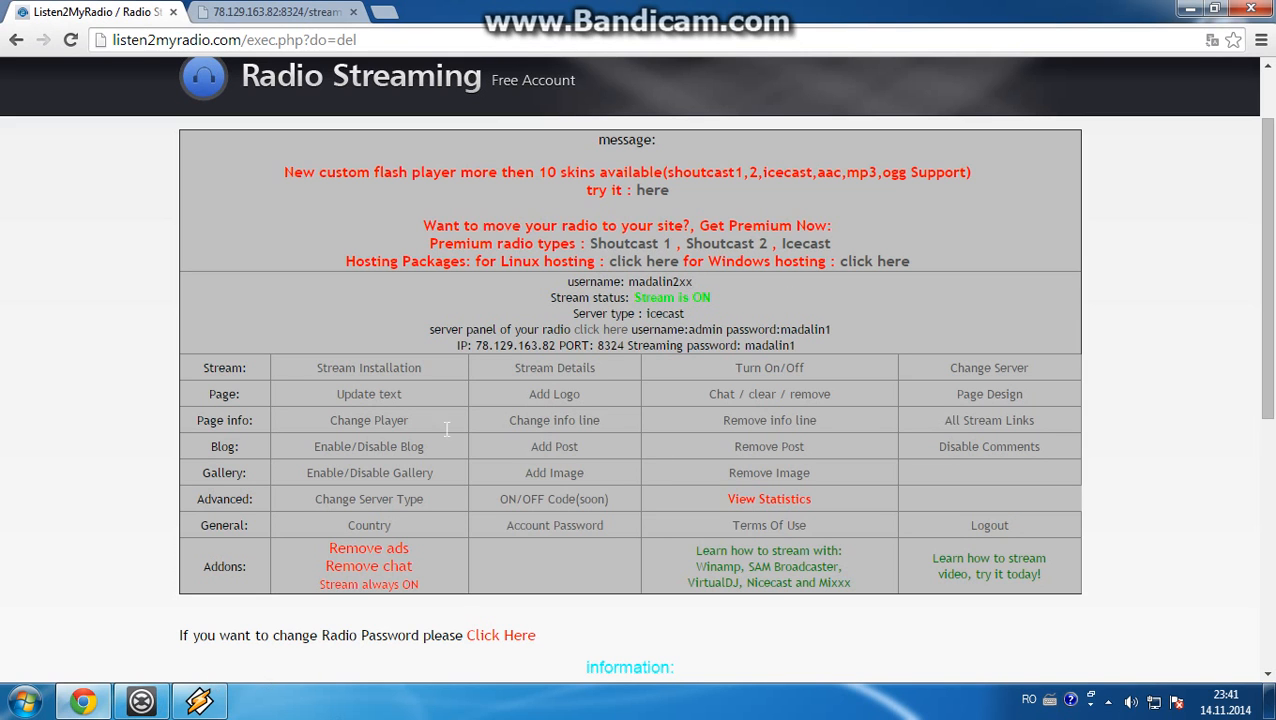
{"action": "left_click", "coordinate": [1190, 8]}
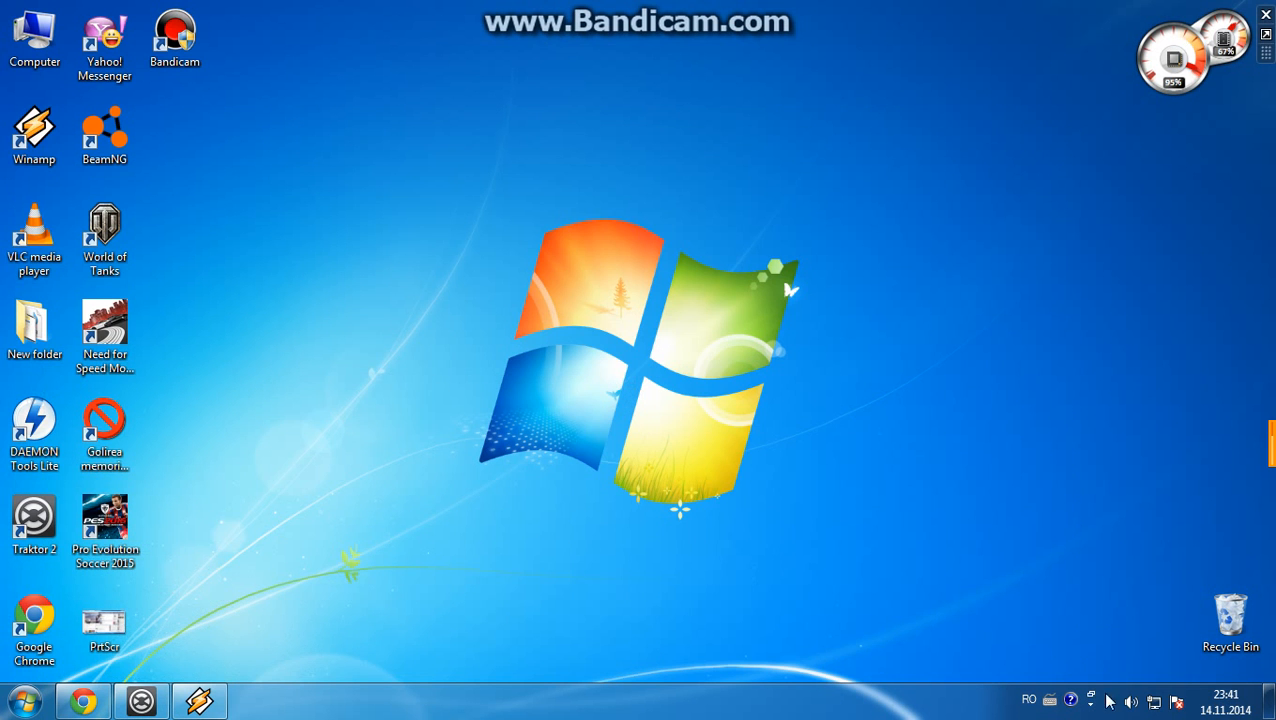
- Check the stream entry in Winamp, view Traktor's main window, and minimize Traktor to return to Winamp
{"action": "left_click", "coordinate": [222, 708]}
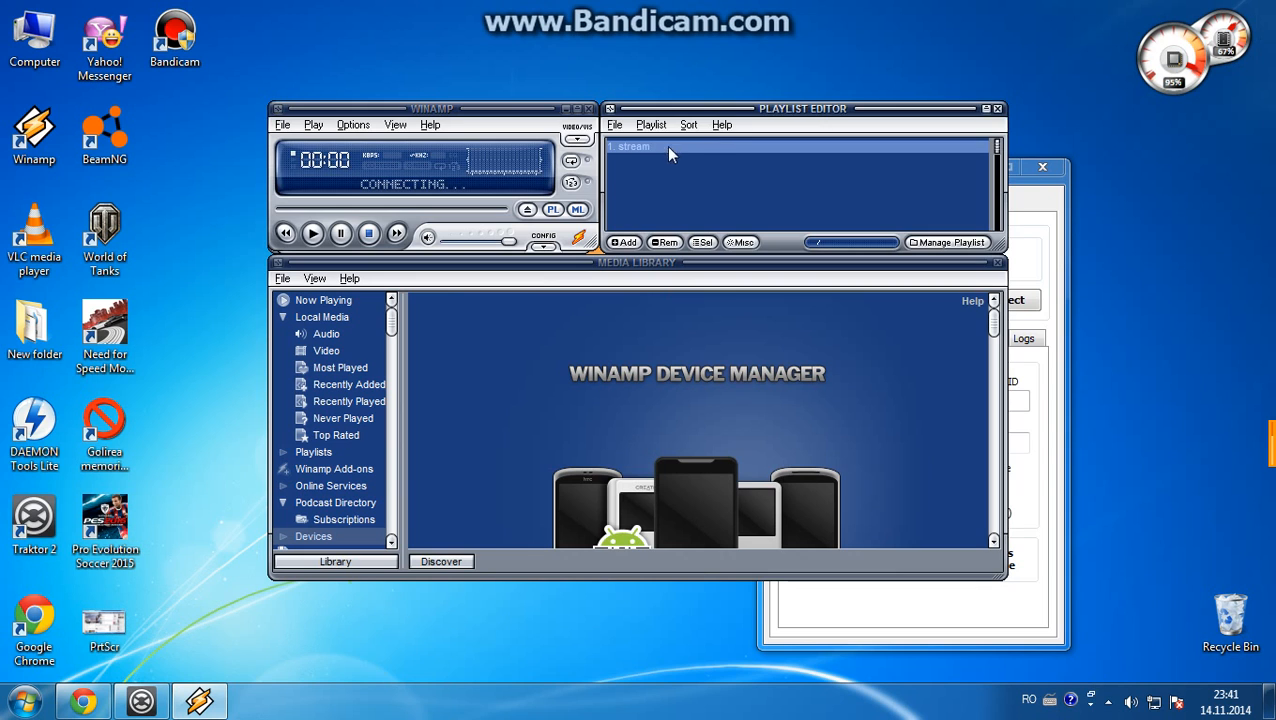
{"action": "left_click", "coordinate": [141, 701]}
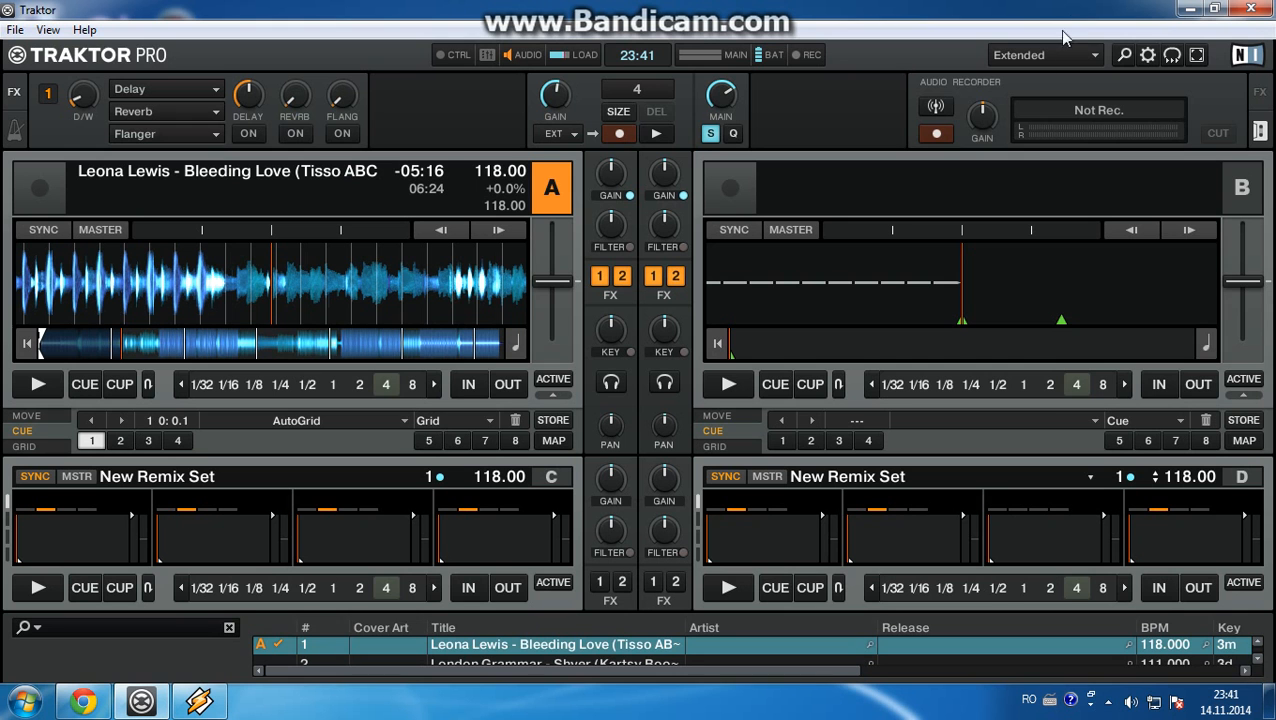
{"action": "left_click", "coordinate": [1190, 8]}
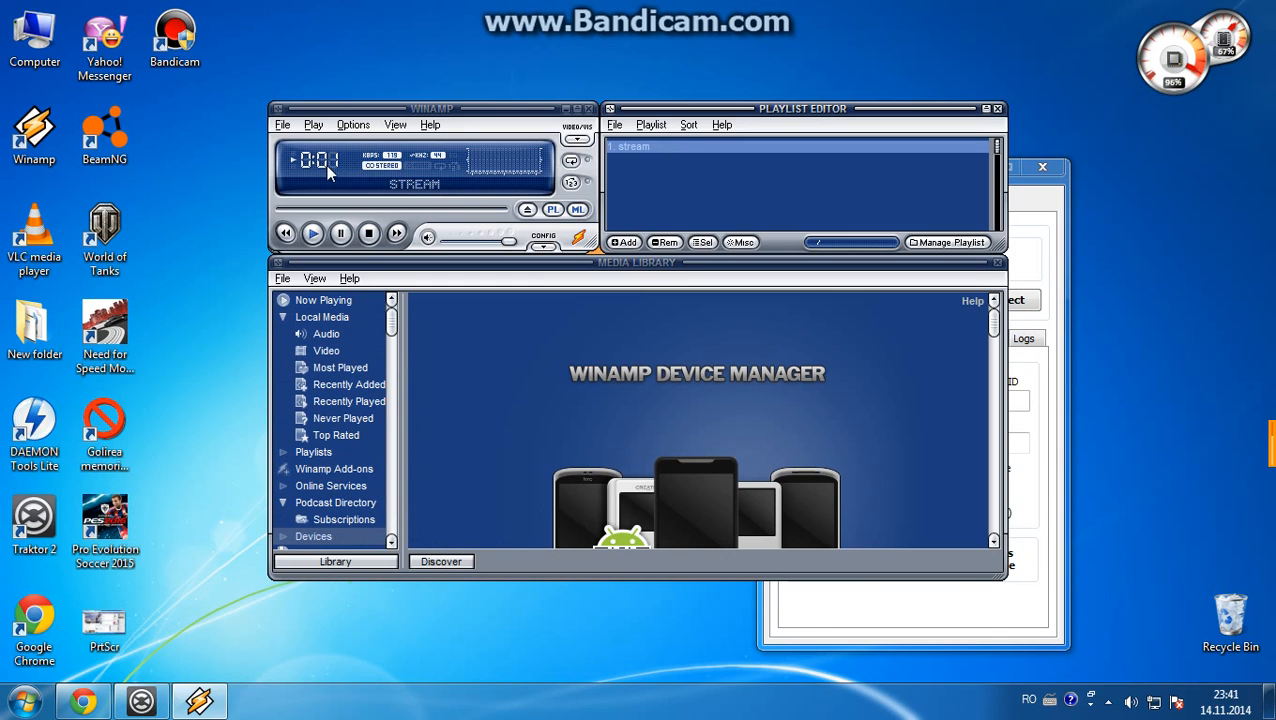
- Bring the SHOUTcast Source window forward over Winamp and review Output 1's Connection and Yellow Pages settings
{"action": "left_click", "coordinate": [990, 602]}
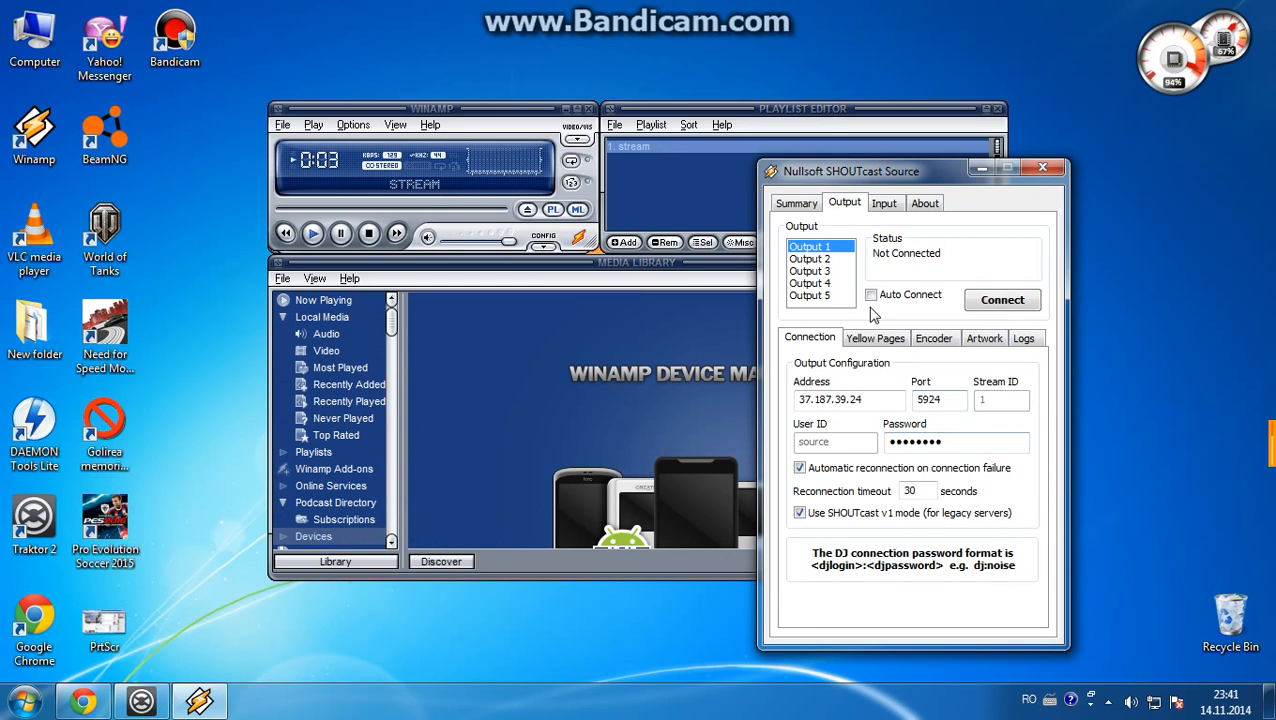
{"action": "left_click_drag", "start_coordinate": [811, 162], "coordinate": [708, 116]}
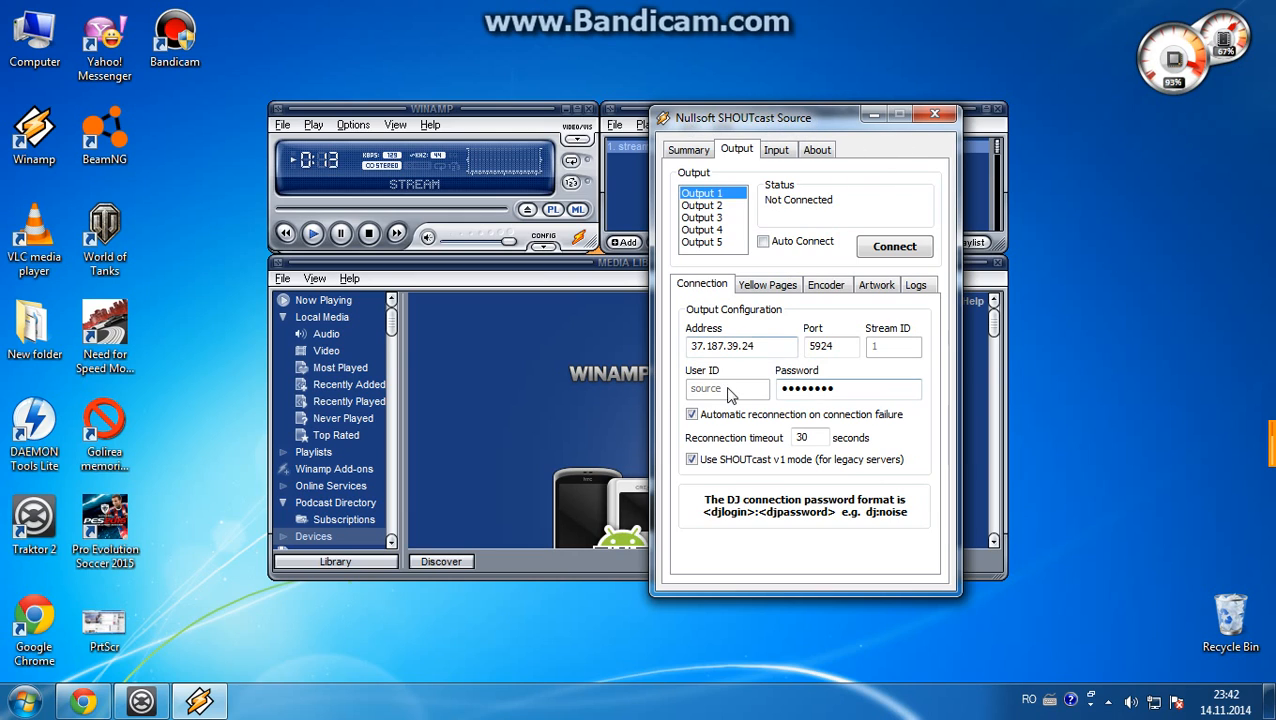
{"action": "key", "text": "Tab"}
{"action": "key", "text": "Tab"}
{"action": "key", "text": "Tab"}
{"action": "left_click_drag", "start_coordinate": [838, 389], "coordinate": [719, 401]}
{"action": "left_click", "coordinate": [767, 286]}
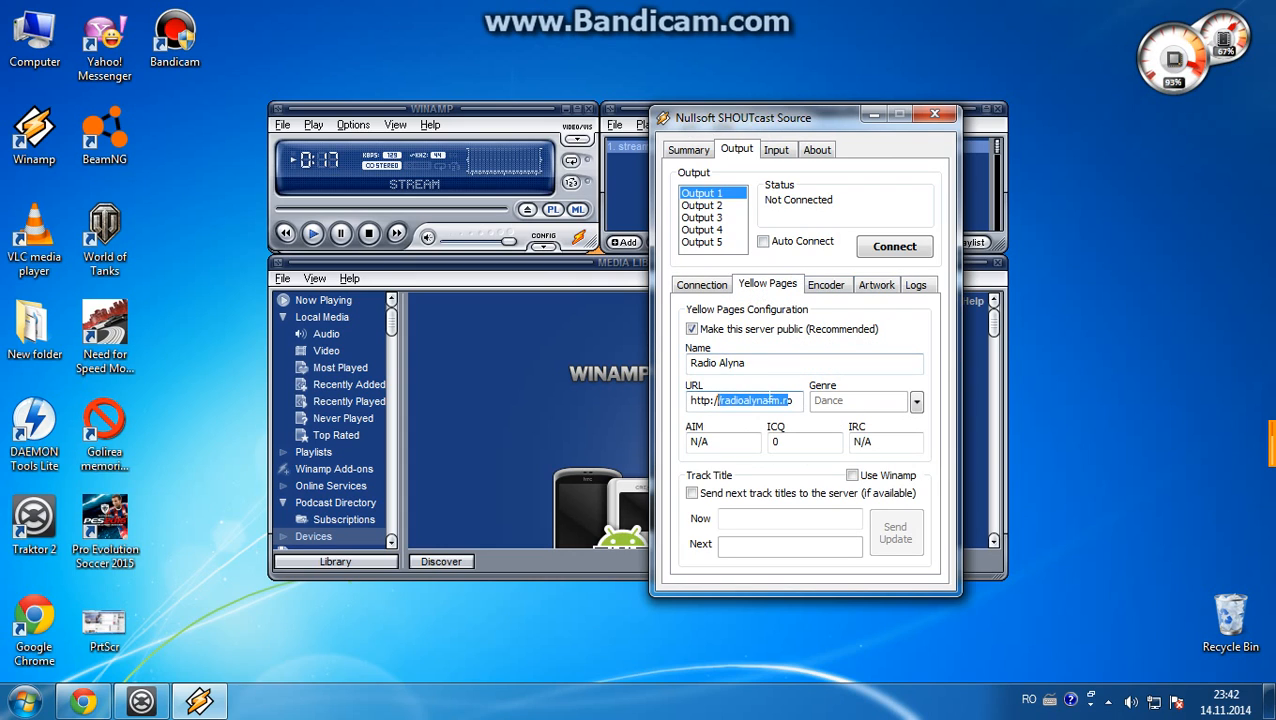
- Try entering "Dj" as the current track title in the Yellow Pages settings and clear it
{"action": "left_click", "coordinate": [785, 517]}
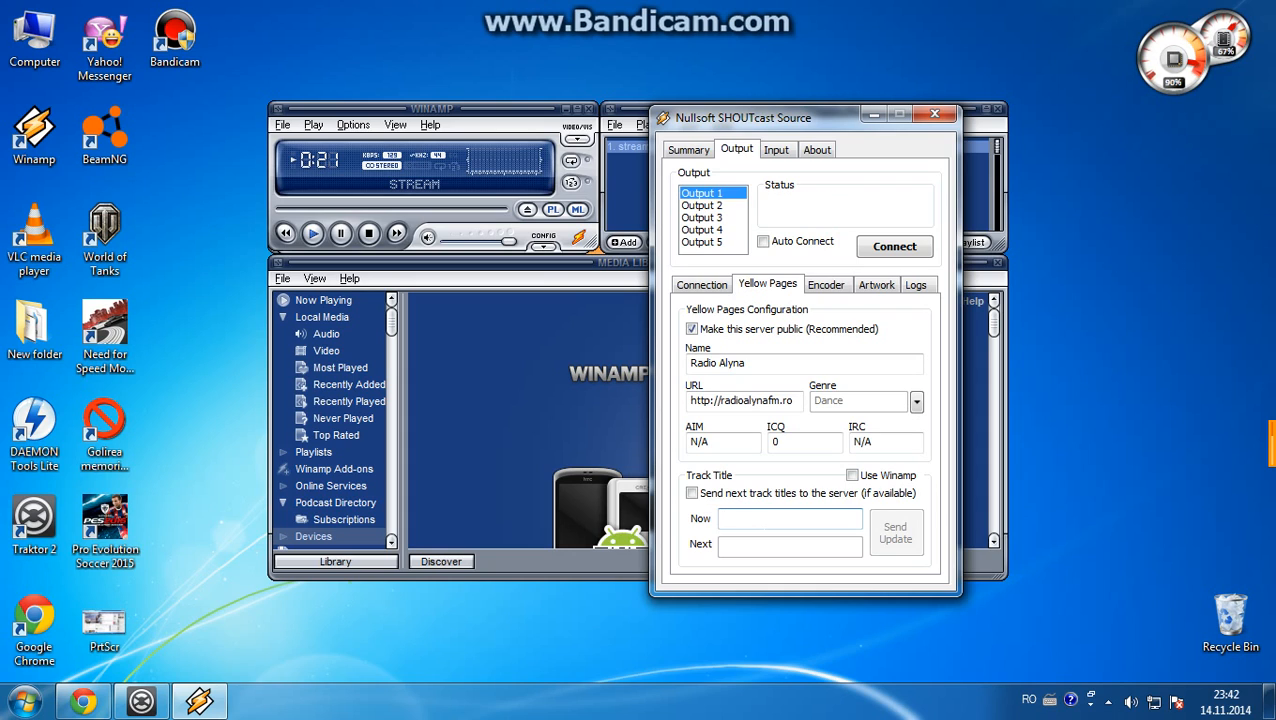
{"action": "type", "text": "Dj"}
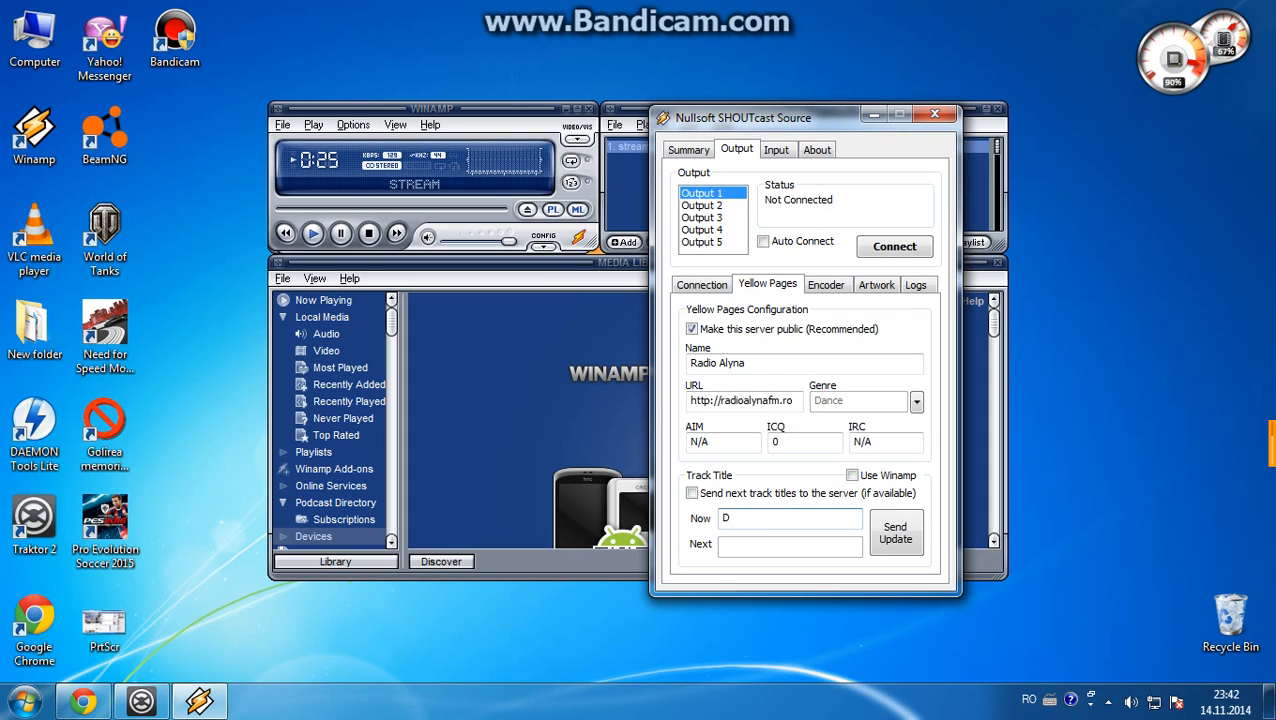
{"action": "key", "text": "BackSpace"}
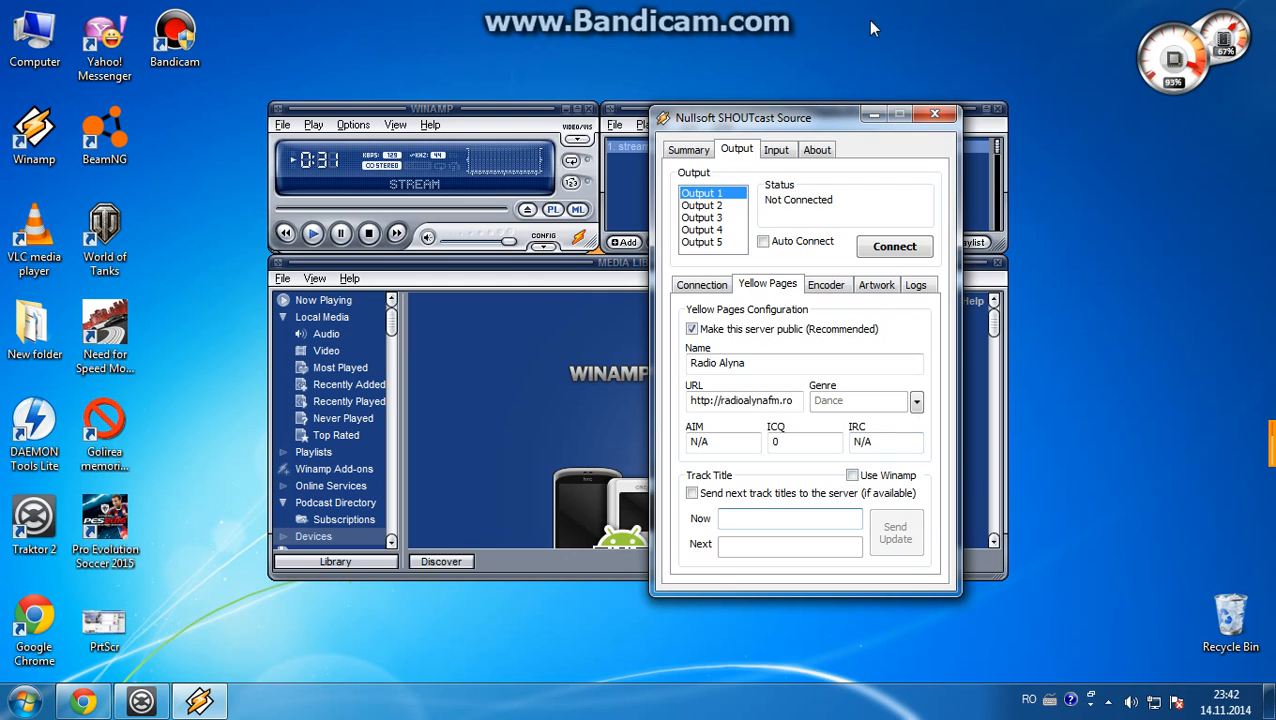
- Minimize the SHOUTcast Source window and Winamp
{"action": "left_click", "coordinate": [874, 117]}
{"action": "left_click", "coordinate": [564, 108]}
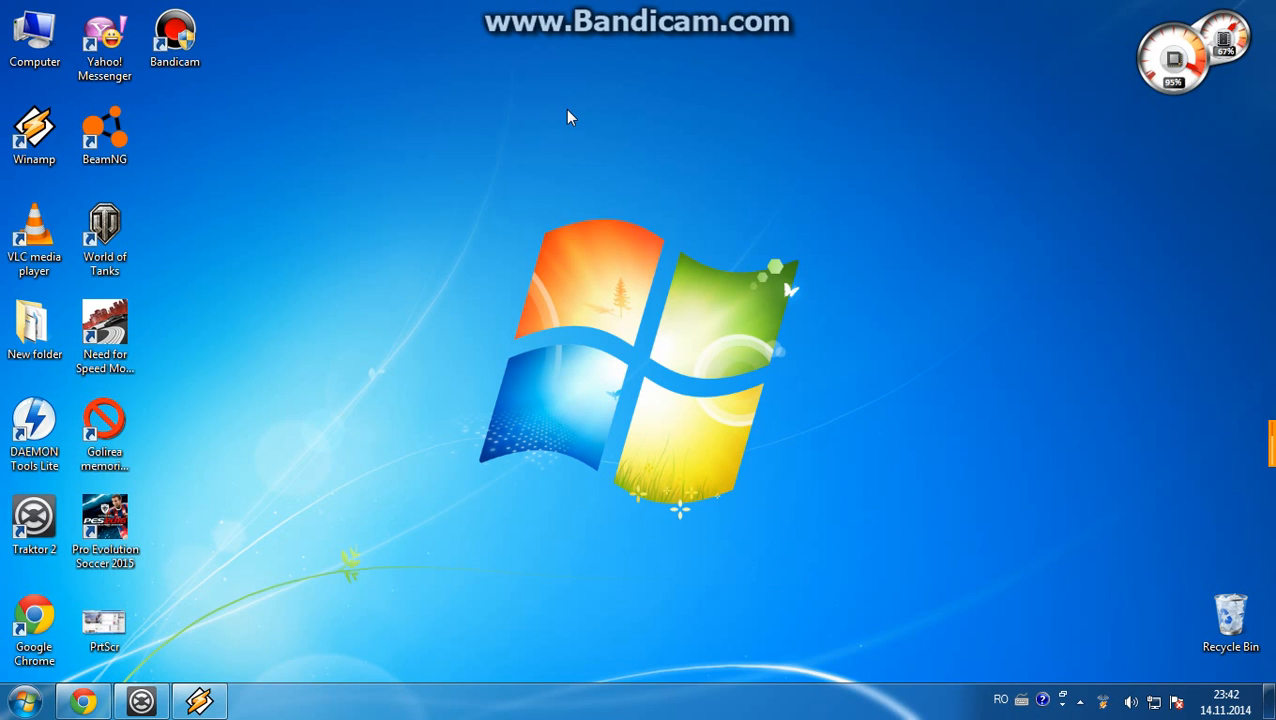